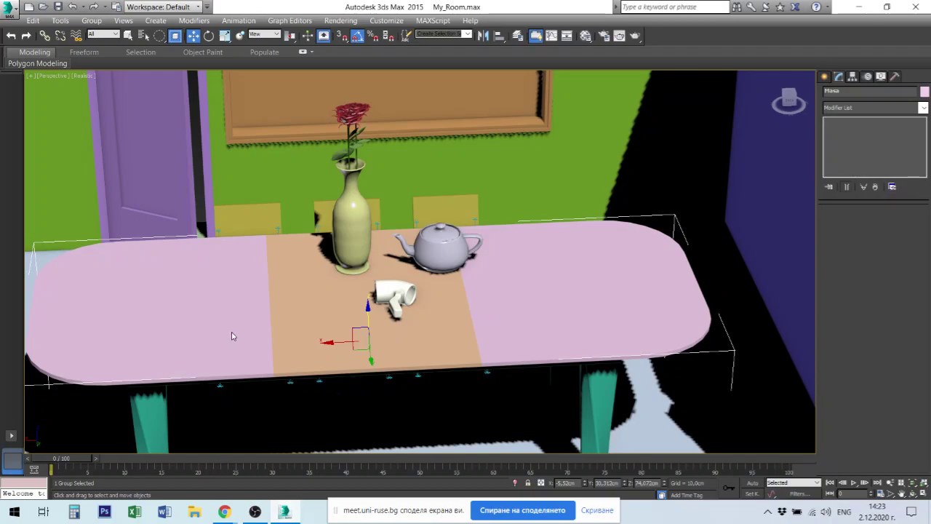
Zoom the Perspective view onto the table and show the application menu with recent scenes
scroll(233, 334, up, 2)
scroll(271, 330, down, 3)
scroll(251, 310, down, 2)
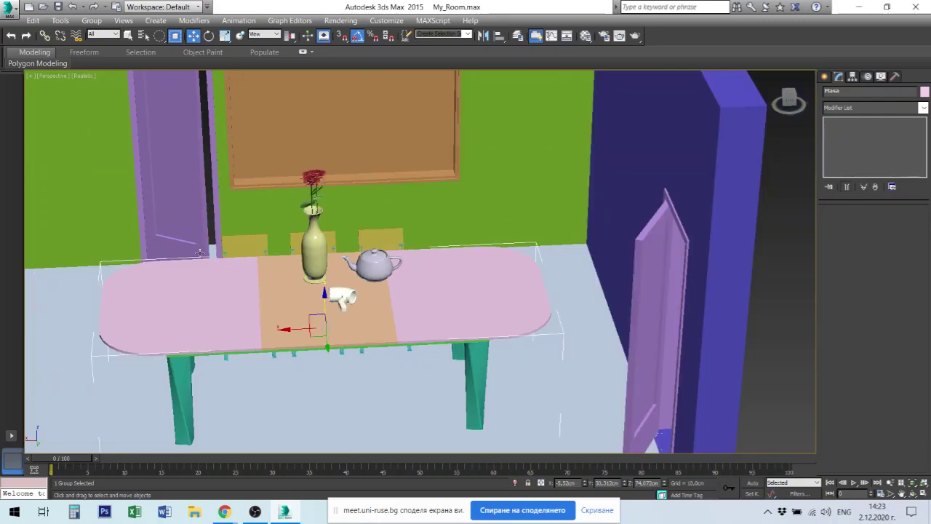
click(10, 8)
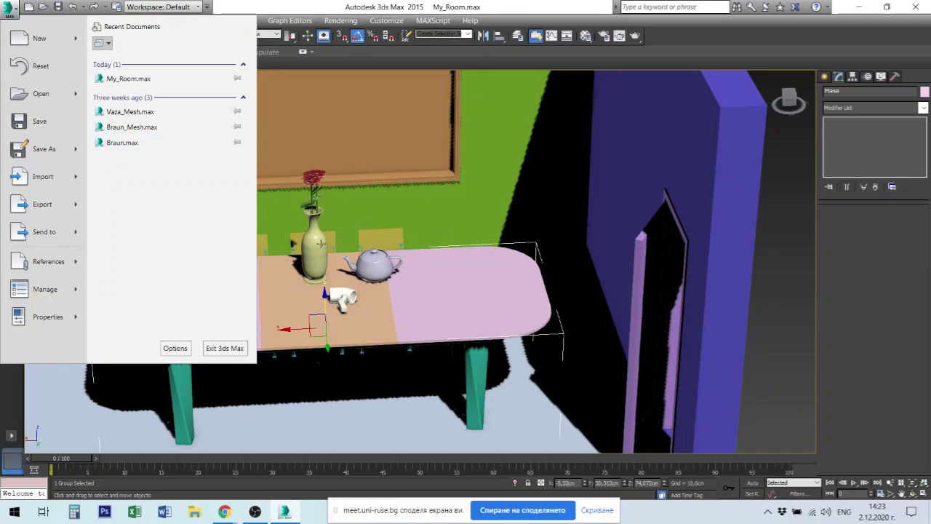
Select the teapot, vase and Cylinder001 in turn to inspect their Modify panel parameters
click(384, 271)
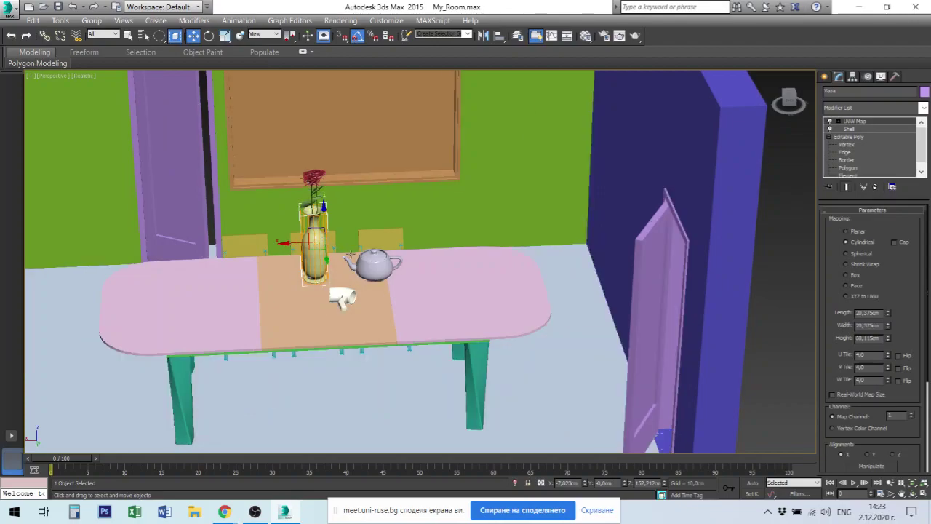
click(313, 248)
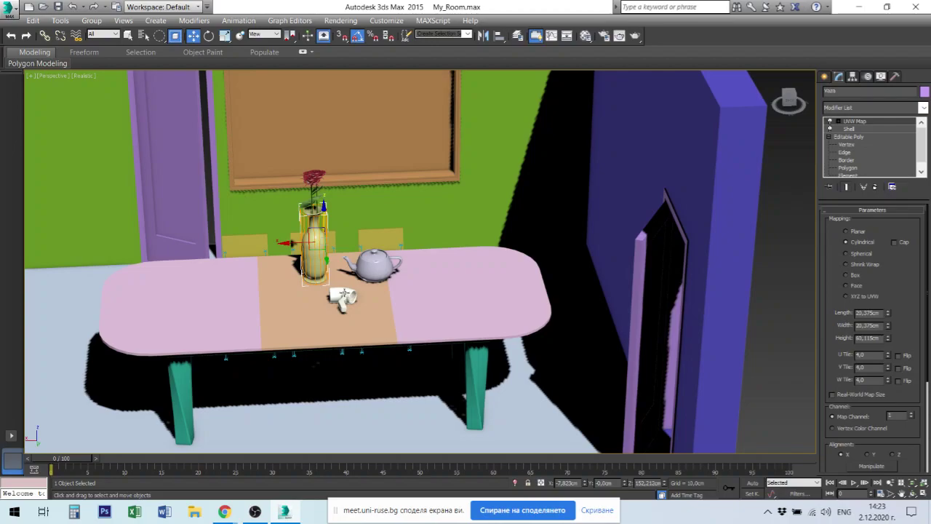
click(347, 294)
click(366, 277)
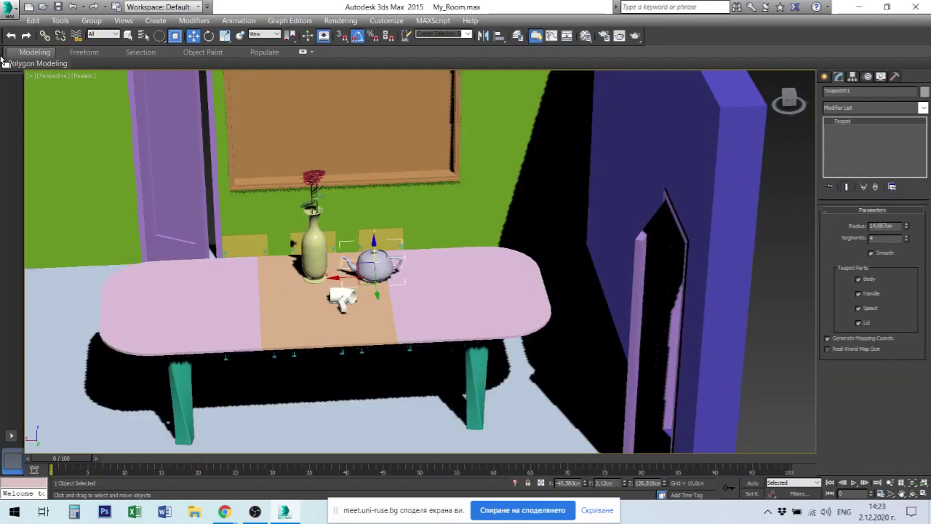
click(309, 251)
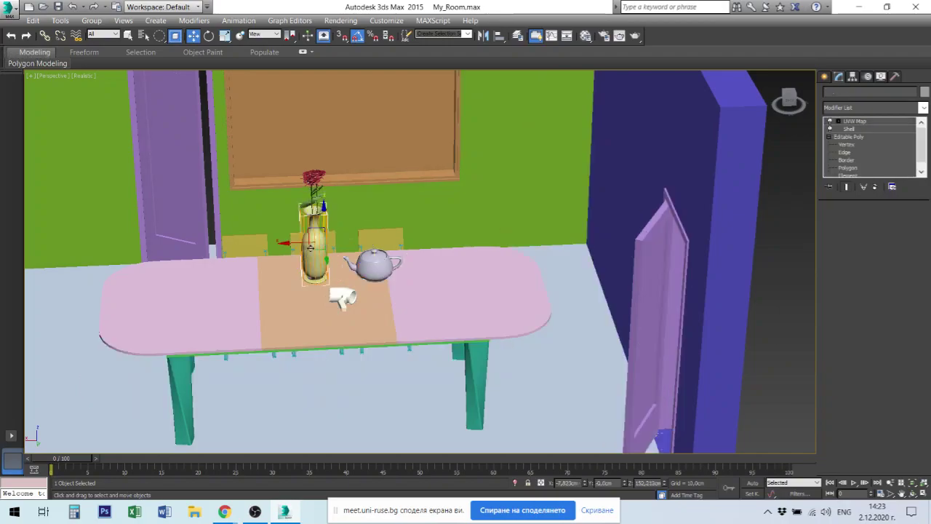
click(11, 12)
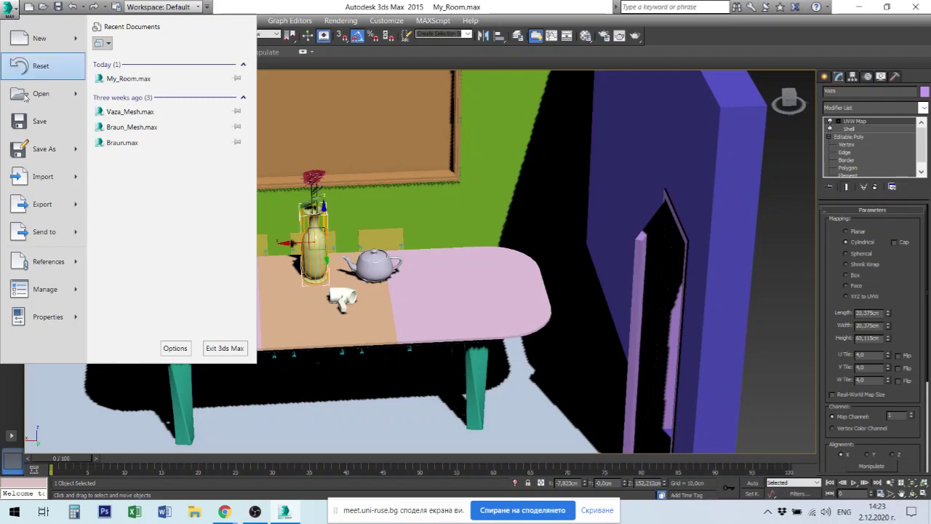
mouse_move(43, 149)
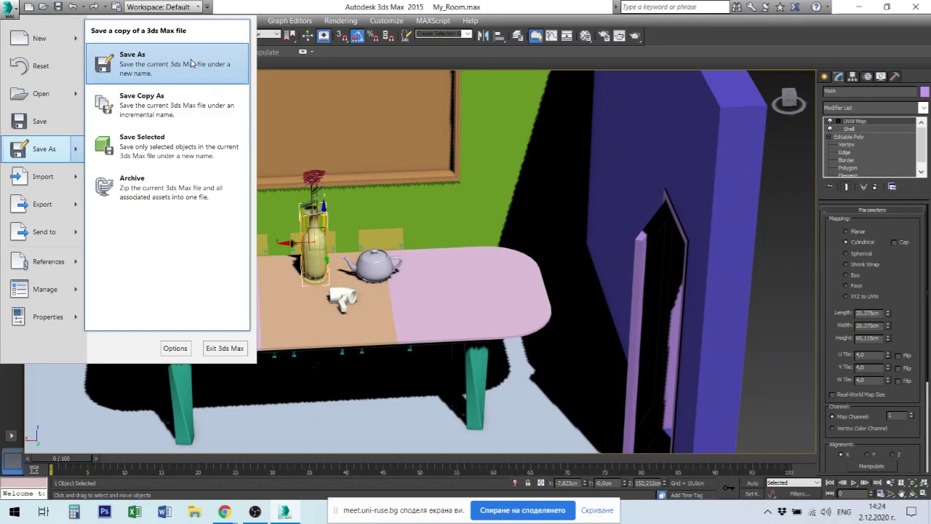
Review the Save As file formats, keeping 3ds Max (*.max) as the type
click(191, 64)
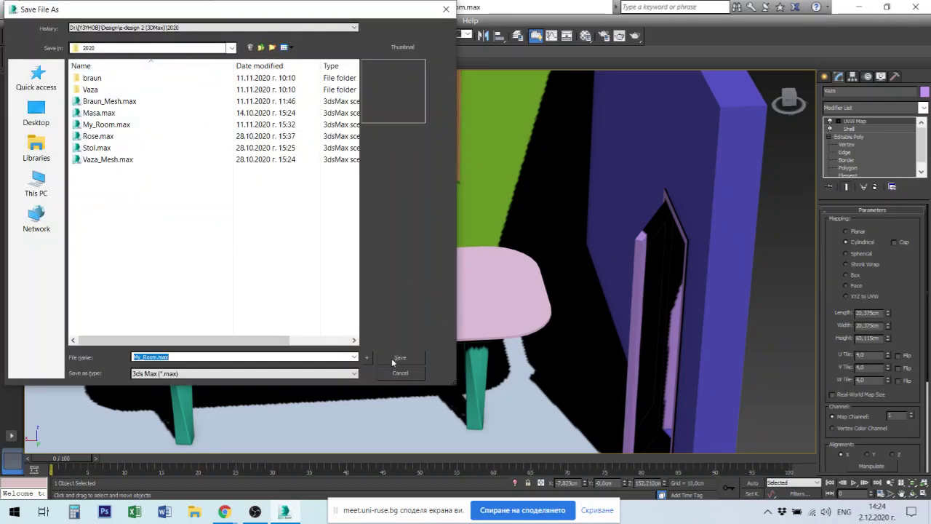
click(355, 374)
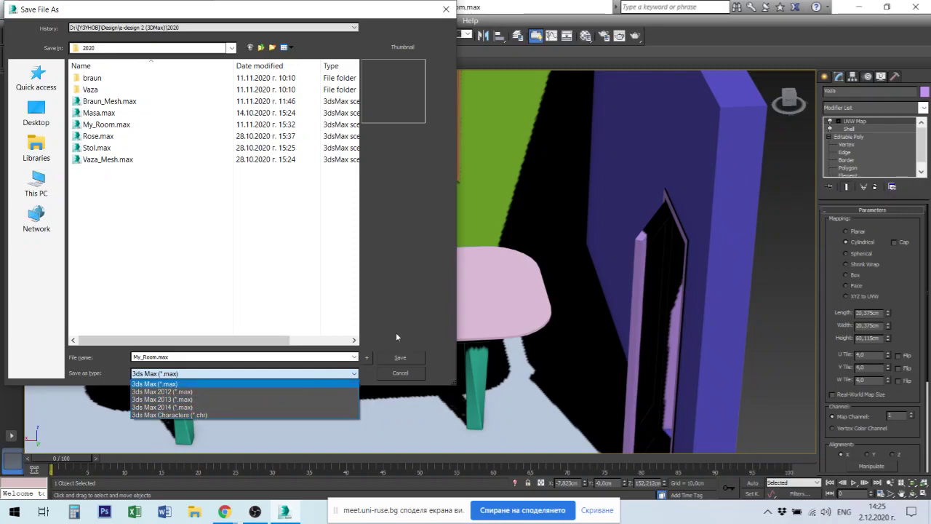
click(398, 357)
Cancel the Save As dialog and start an Export from the application menu
click(403, 373)
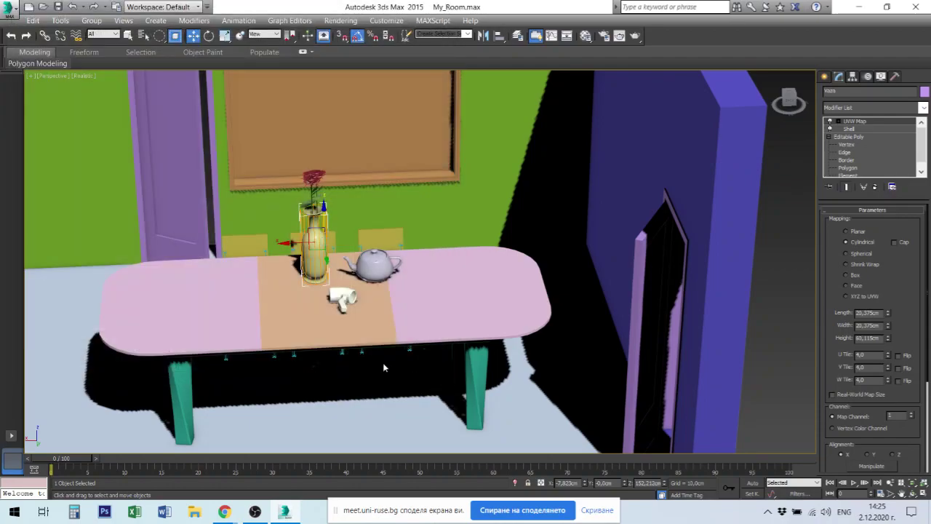
click(6, 19)
mouse_move(42, 204)
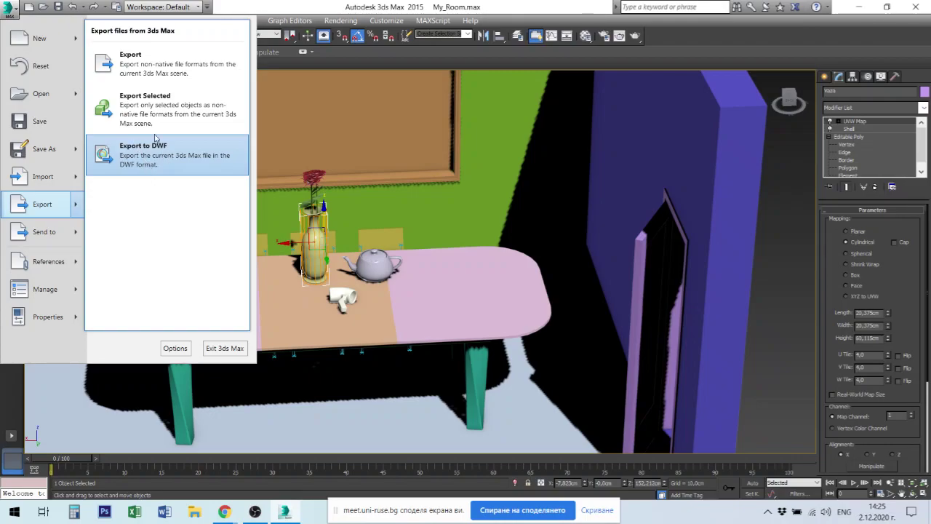
click(151, 67)
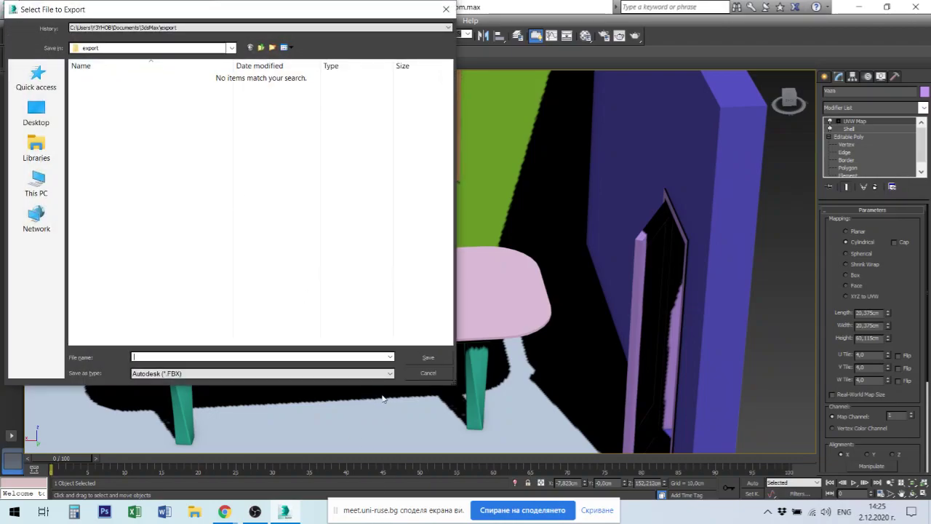
Show the list of export file formats in the Select File to Export dialog
click(390, 373)
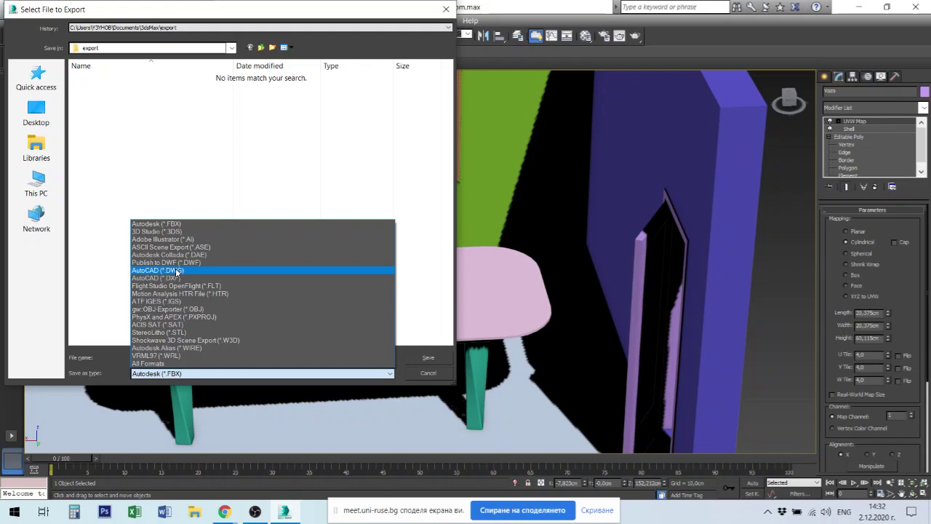
Export as AutoCAD (*.DWG) named vaza into the D:\...\Design\e-design 2 (3DMax)\2020\Vaza folder
click(180, 270)
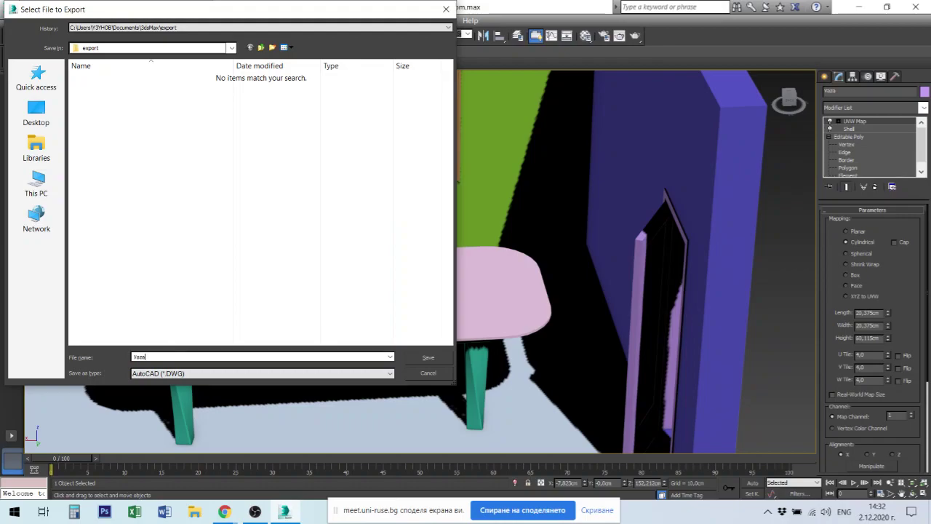
click(28, 183)
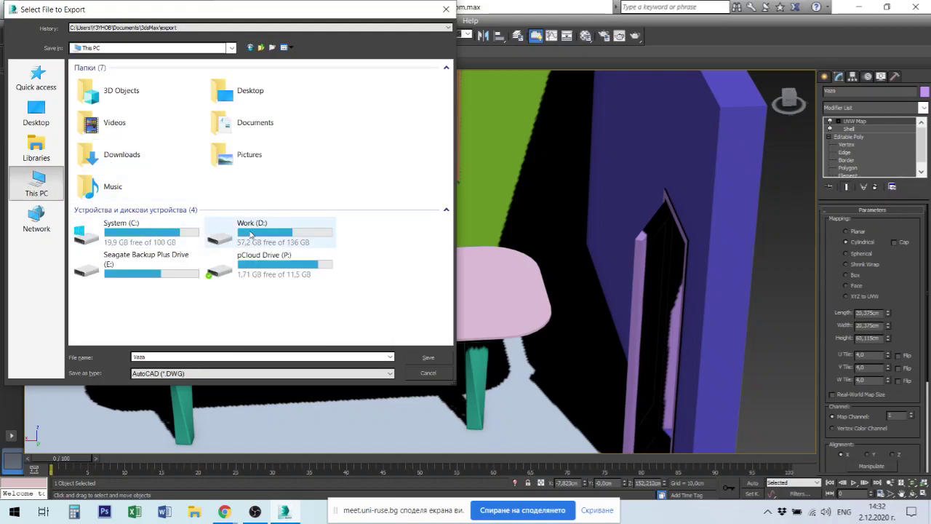
double_click(251, 233)
double_click(109, 86)
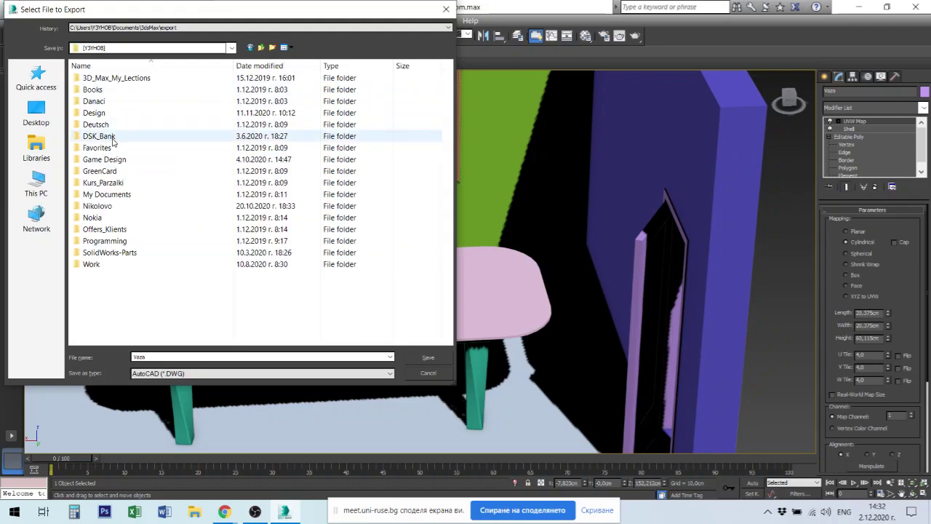
double_click(94, 112)
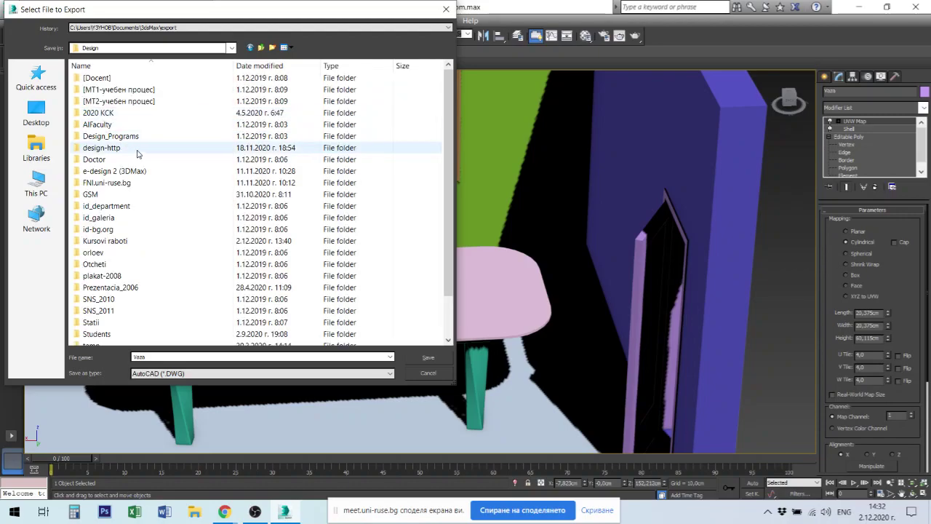
double_click(126, 172)
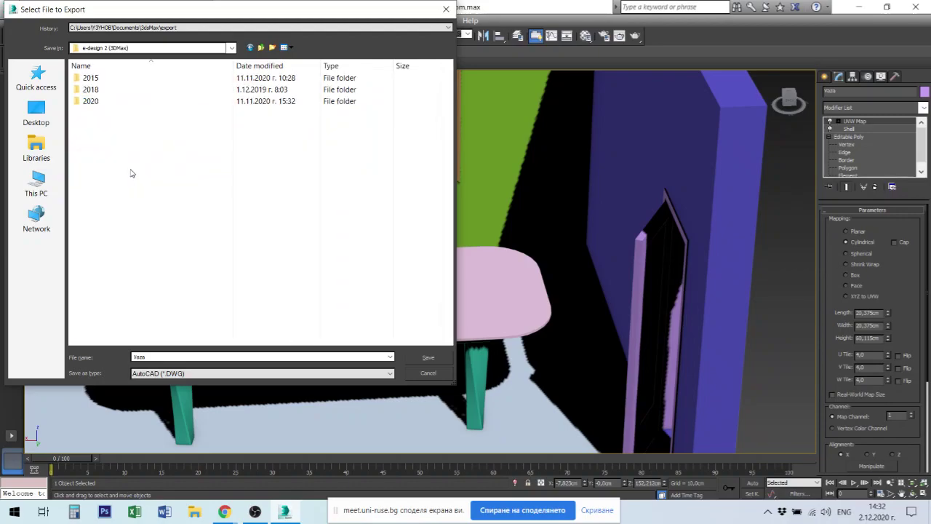
double_click(91, 101)
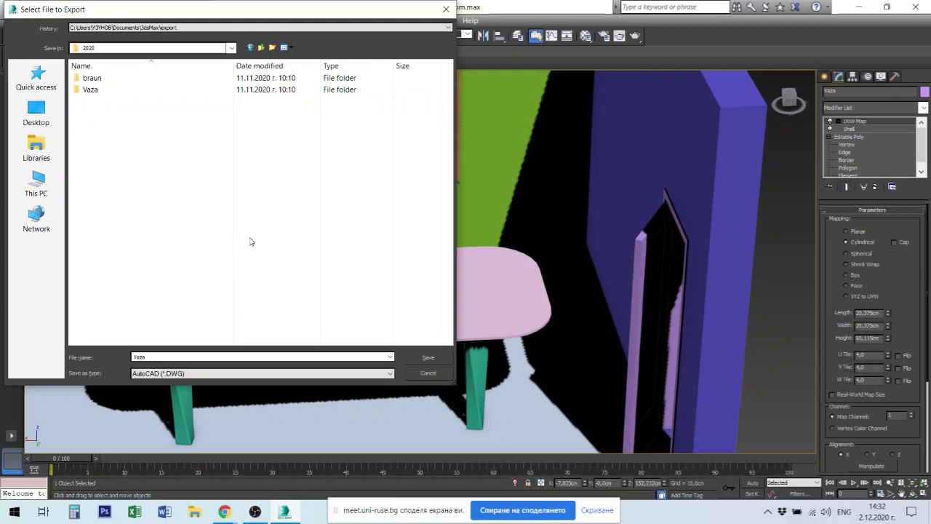
double_click(87, 89)
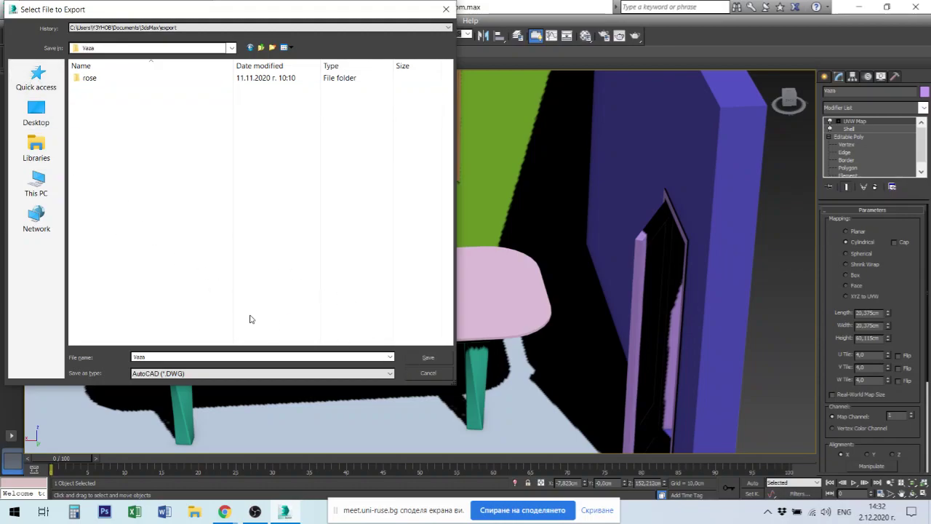
click(429, 358)
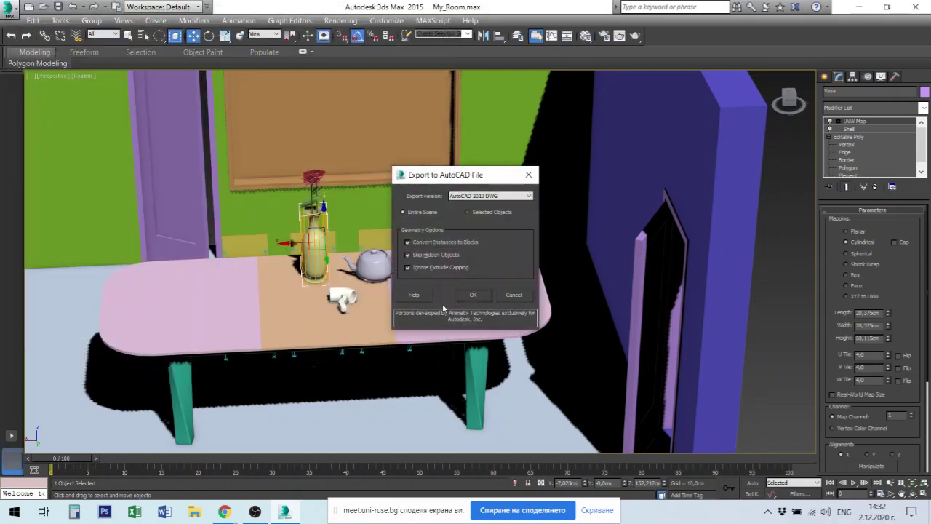
Set AutoCAD 2004 DWG, Selected Objects only, and turn off Convert Instances to Blocks
click(515, 196)
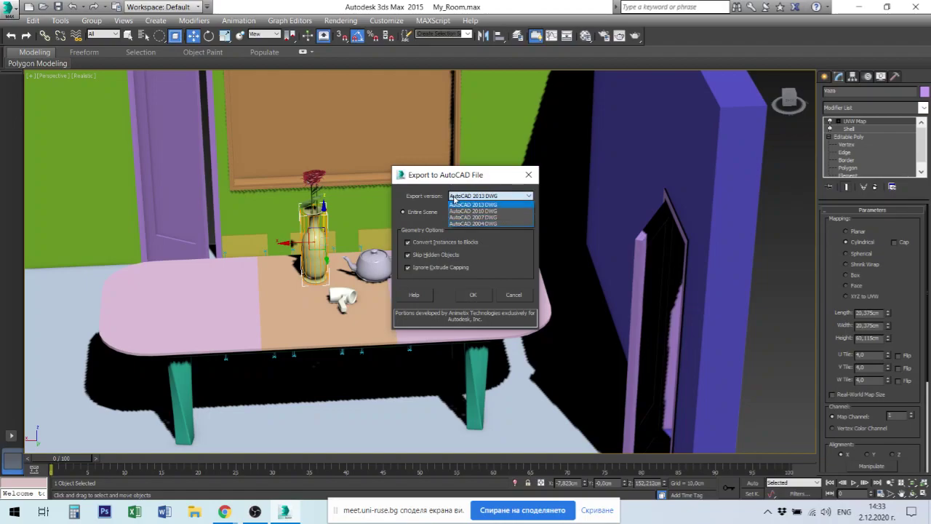
click(501, 224)
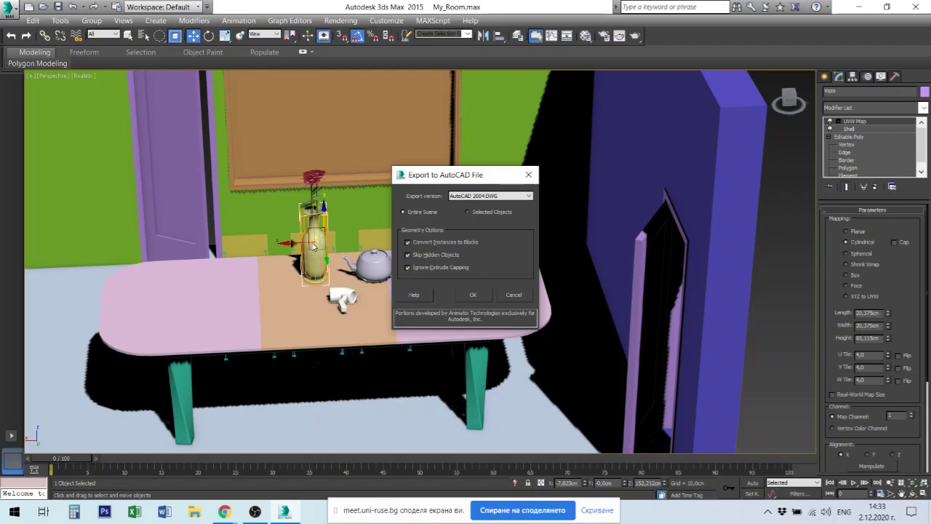
click(468, 213)
click(409, 242)
Confirm the Export to AutoCAD File dialog to write vaza as a DWG
click(474, 295)
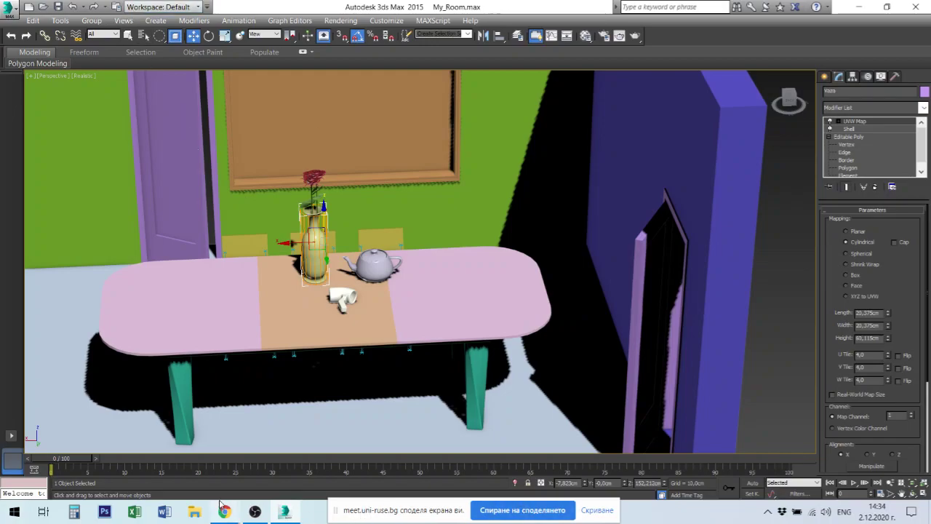
In File Explorer, open the recent Vaza folder and select Vaza.DWG
click(194, 513)
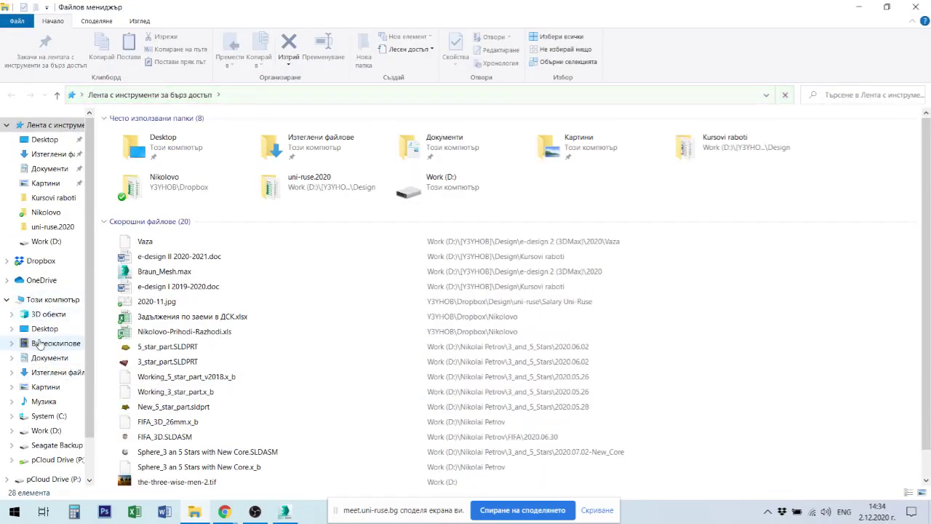
right_click(166, 241)
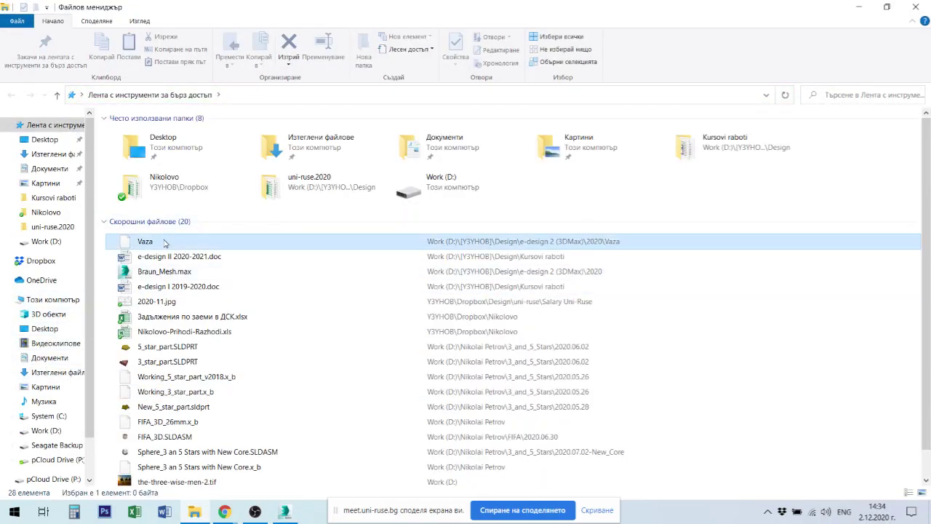
click(255, 471)
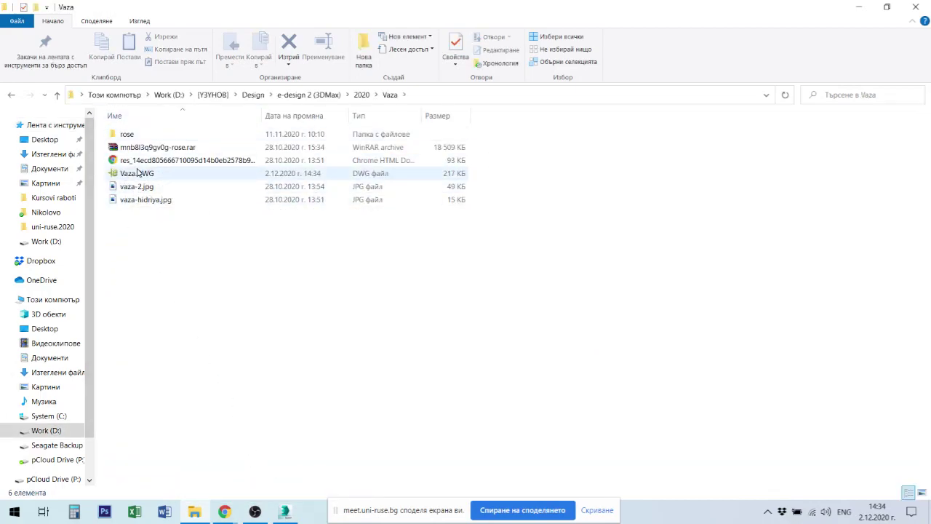
click(135, 175)
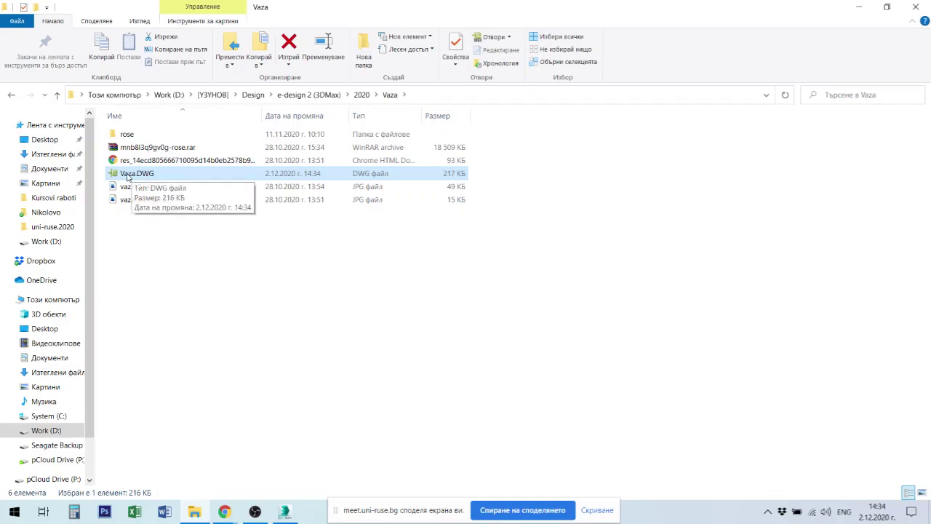
Open Vaza.DWG in eDrawings Pro, review its Save As file types, then cancel saving
mouse_move(135, 173)
double_click(116, 176)
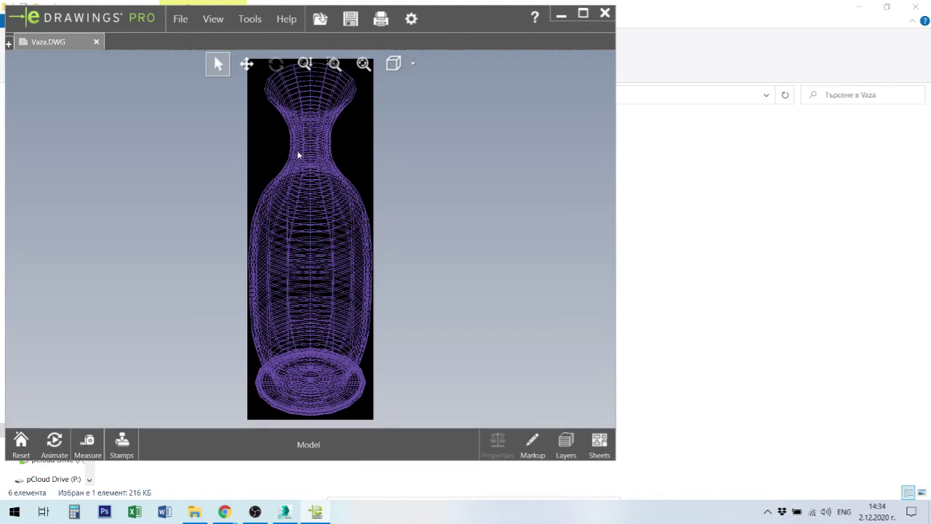
click(181, 19)
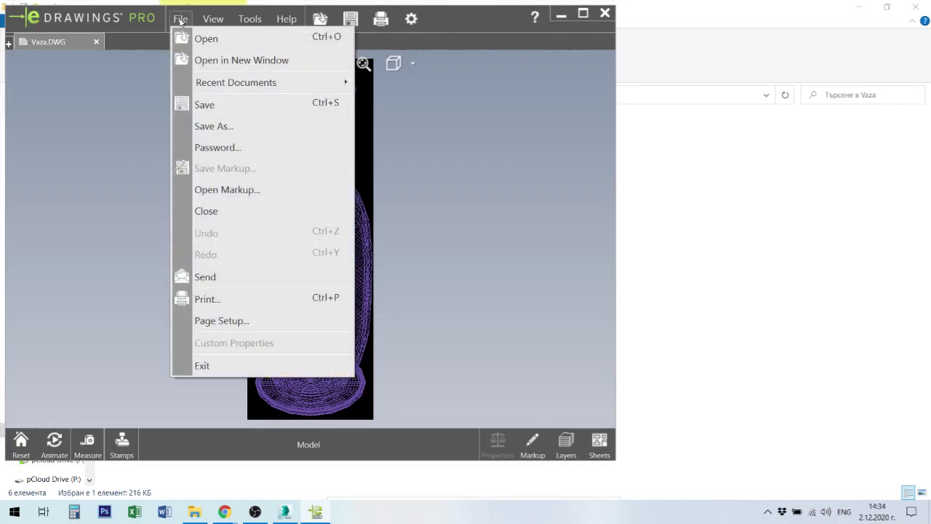
click(232, 133)
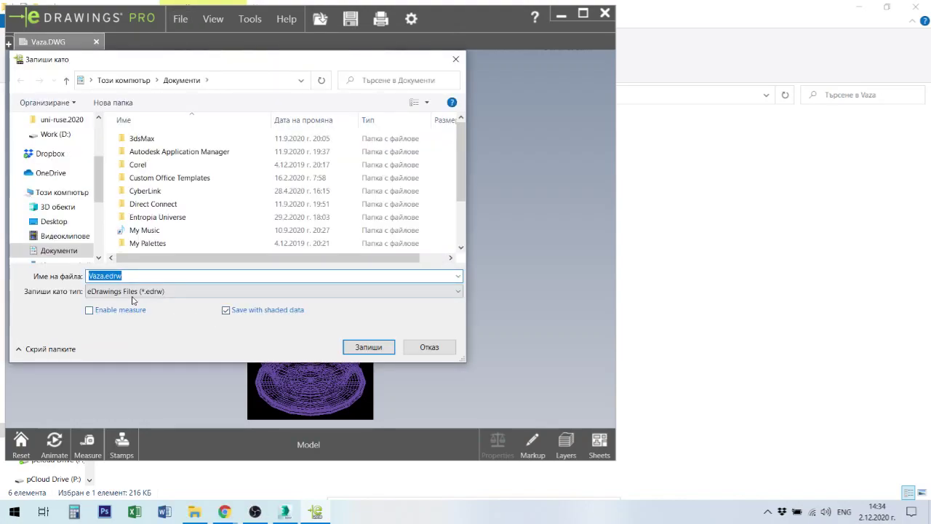
click(150, 291)
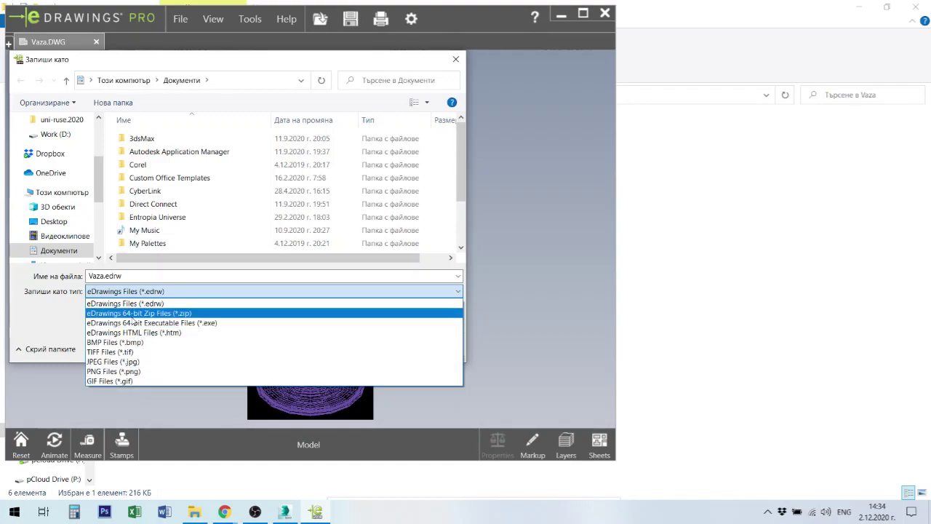
click(457, 61)
click(457, 61)
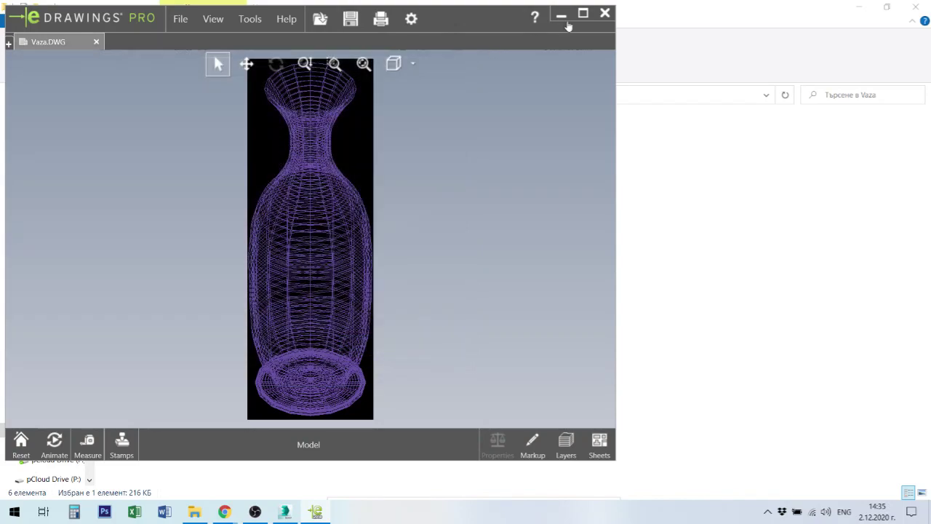
Close eDrawings and bring the 3ds Max My_Room.max table scene back to the front
click(605, 13)
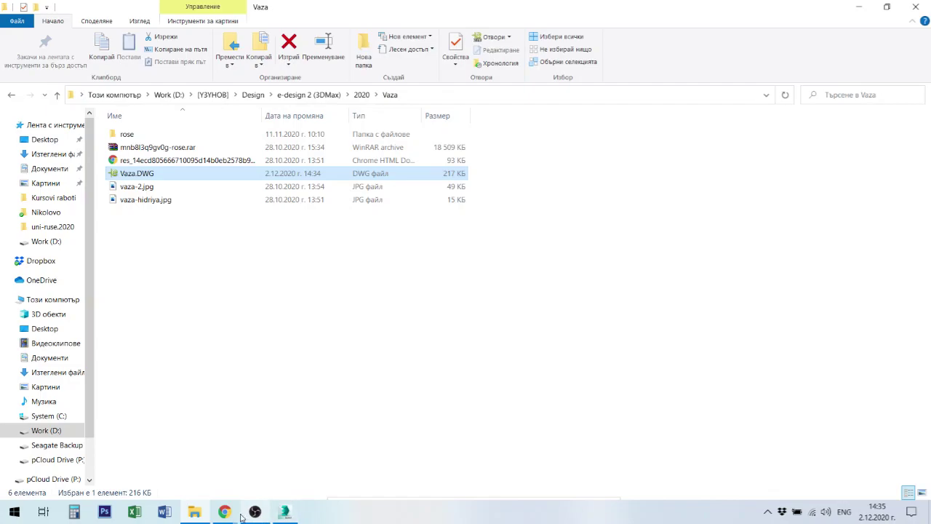
mouse_move(284, 512)
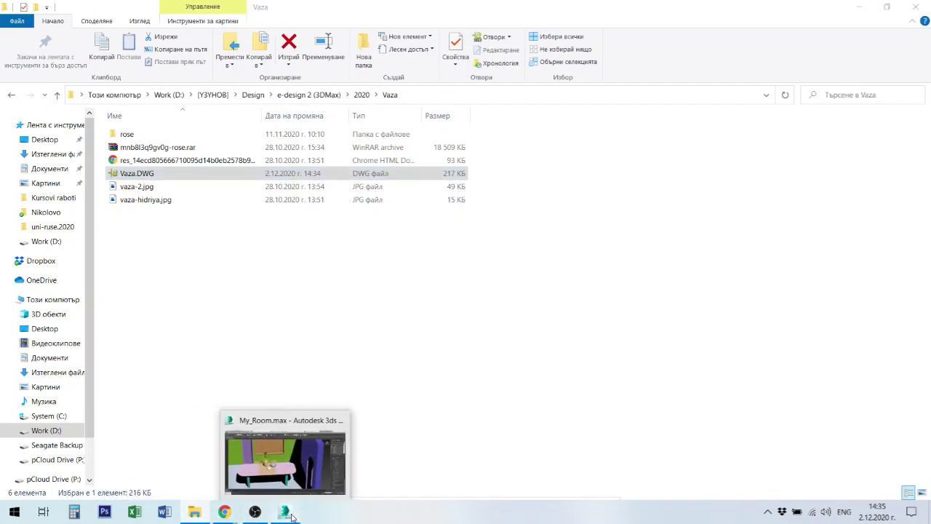
click(293, 514)
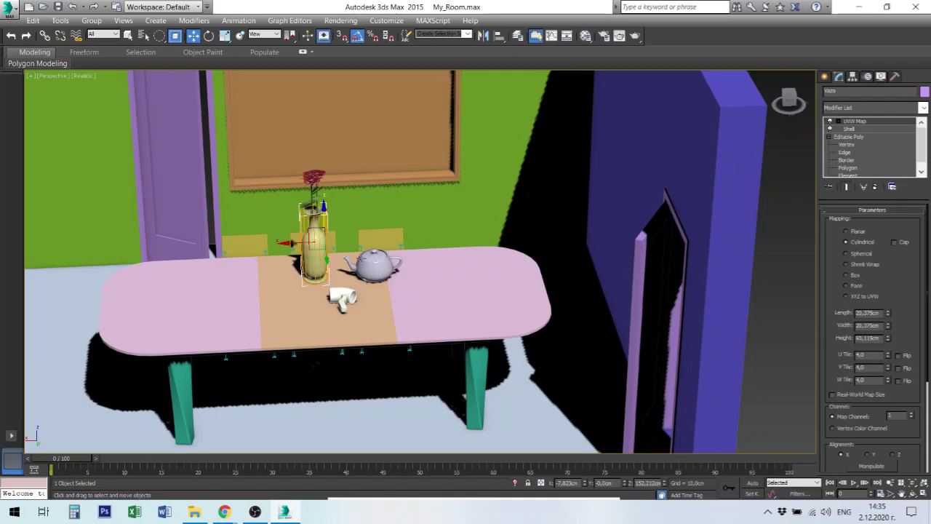
Select the teapot, the vase, the table group Masa, and then the cup Cylinder001
click(383, 267)
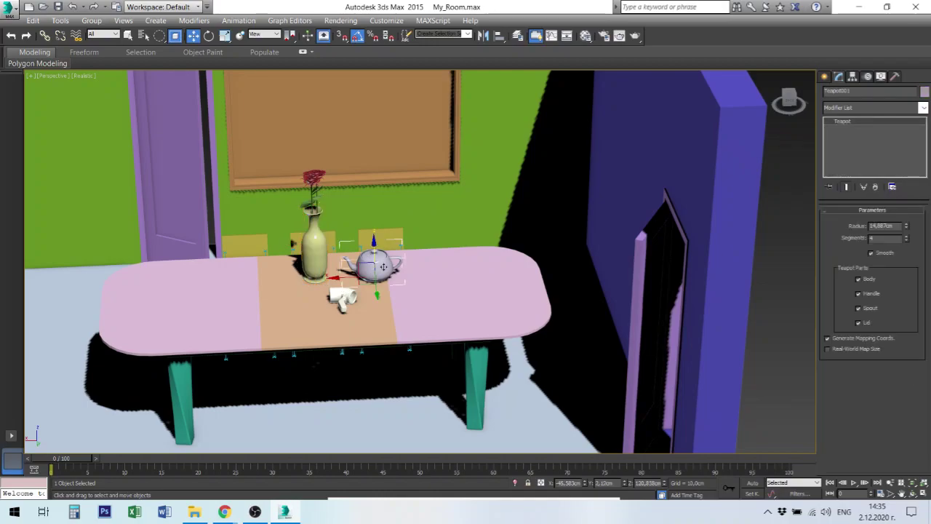
click(318, 258)
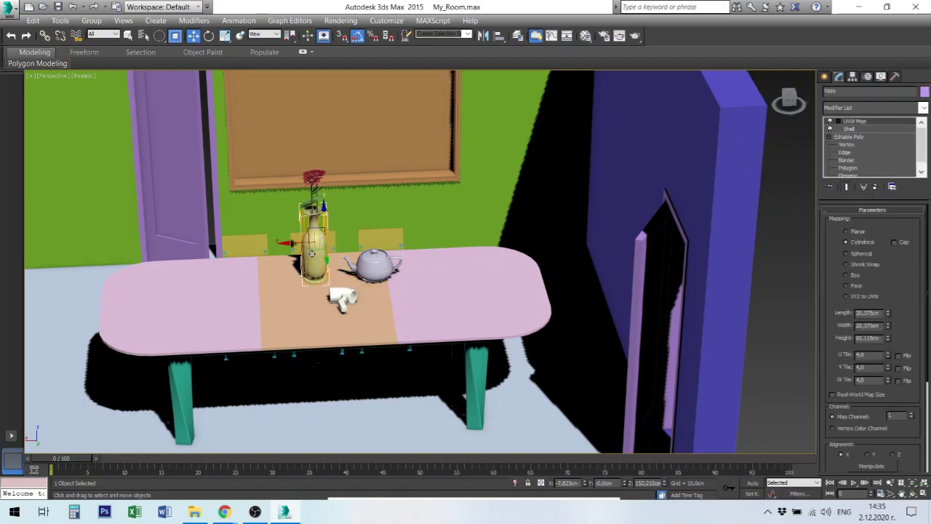
click(505, 286)
click(342, 297)
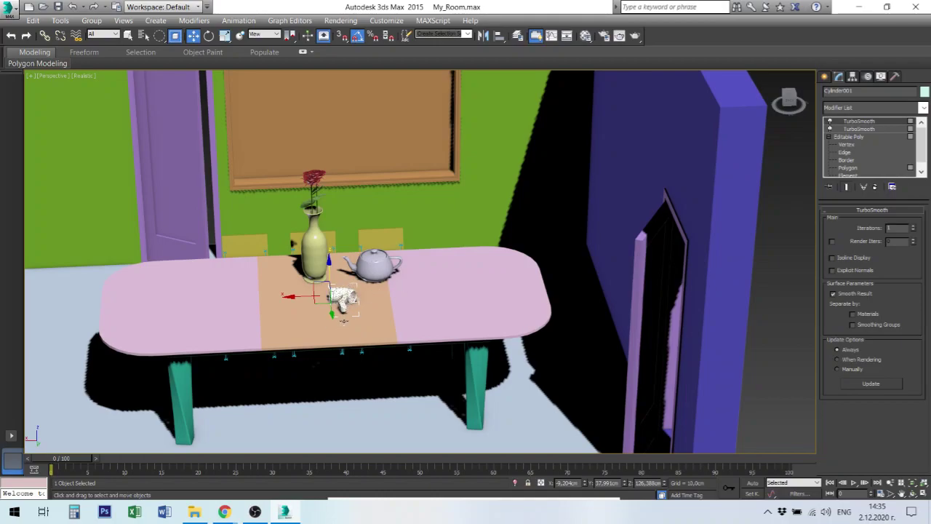
Zoom in and out on the triangle-patterned Cylinder001 cup to inspect it
scroll(342, 320, up, 3)
scroll(342, 266, up, 2)
scroll(339, 234, up, 2)
scroll(339, 234, up, 2)
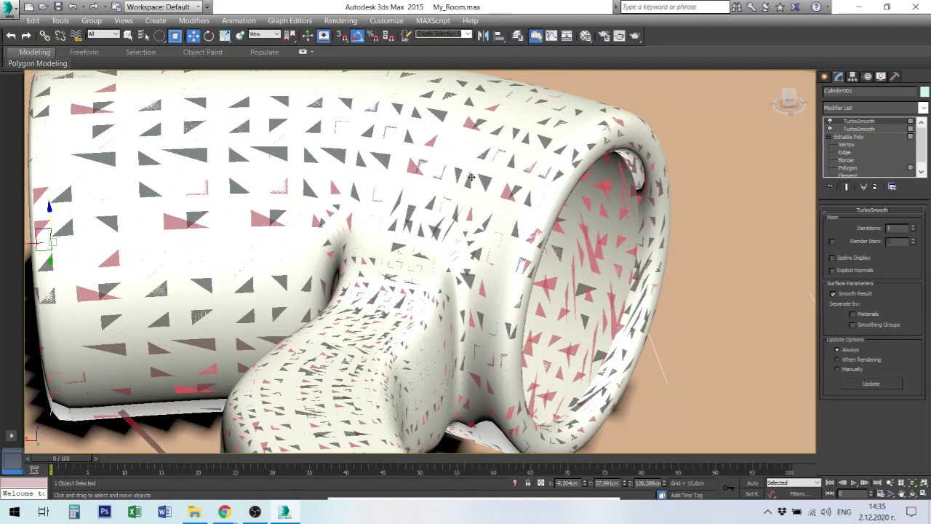
scroll(471, 177, down, 2)
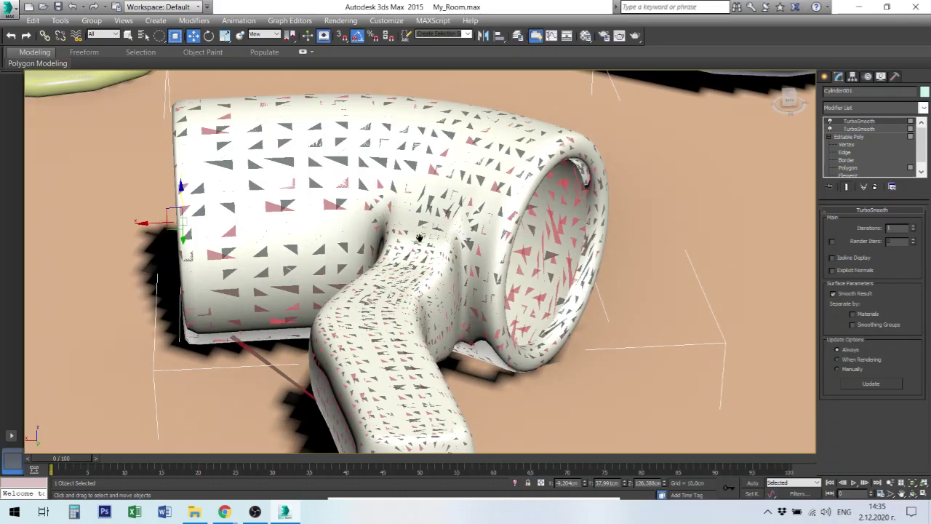
scroll(419, 238, down, 2)
scroll(422, 219, down, 2)
scroll(411, 207, down, 2)
scroll(405, 204, down, 2)
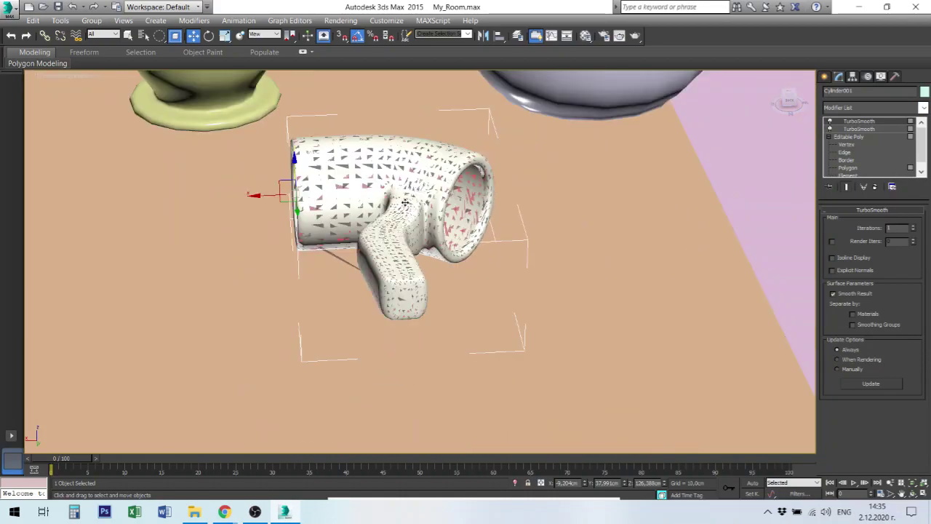
scroll(405, 204, up, 2)
scroll(400, 222, up, 2)
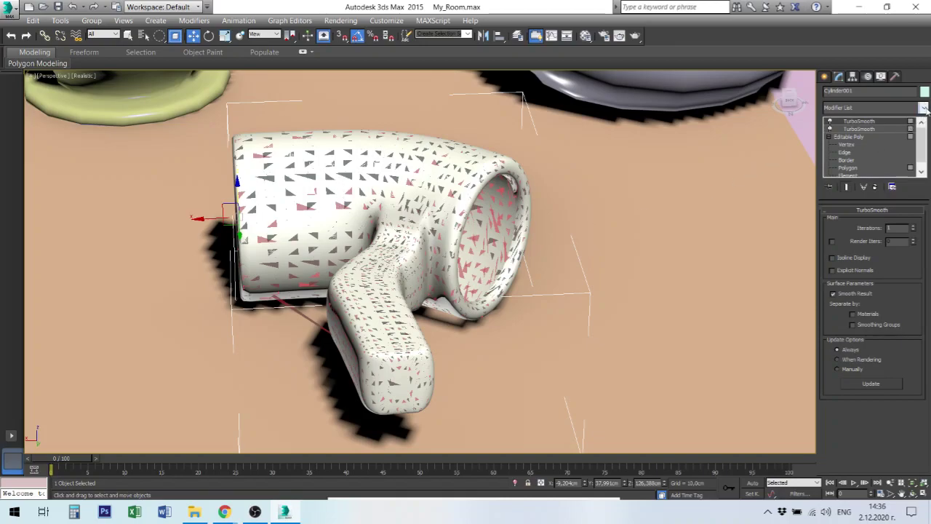
Add a ProOptimizer modifier to Cylinder001 and calculate it: 9856 points, 19568 faces
click(925, 108)
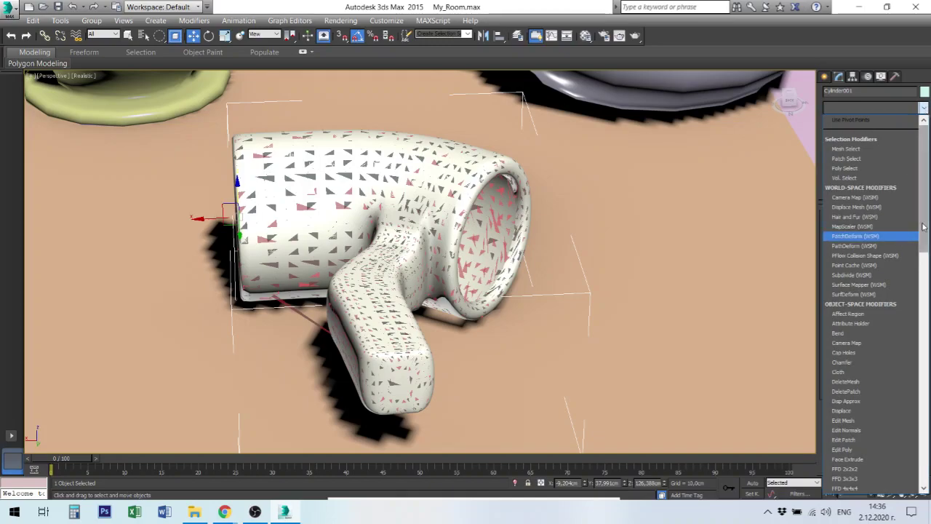
drag(922, 227, 923, 380)
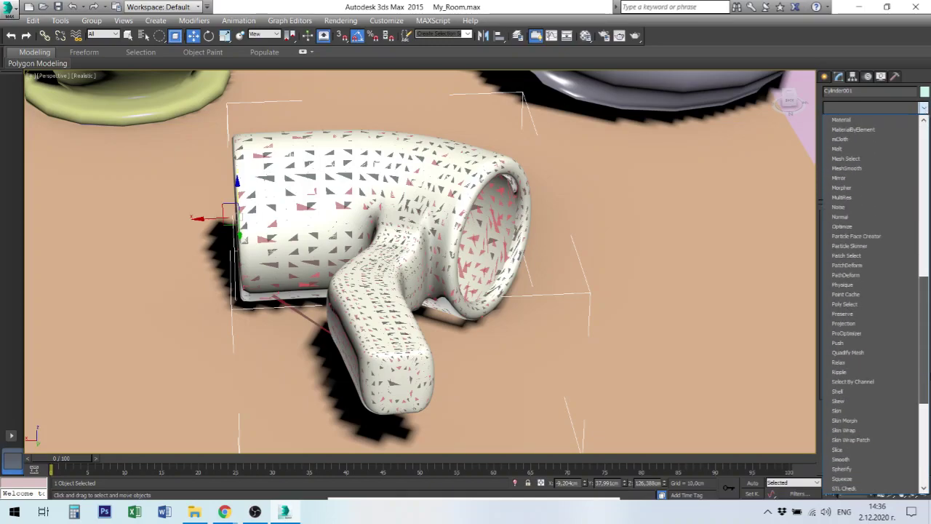
click(862, 334)
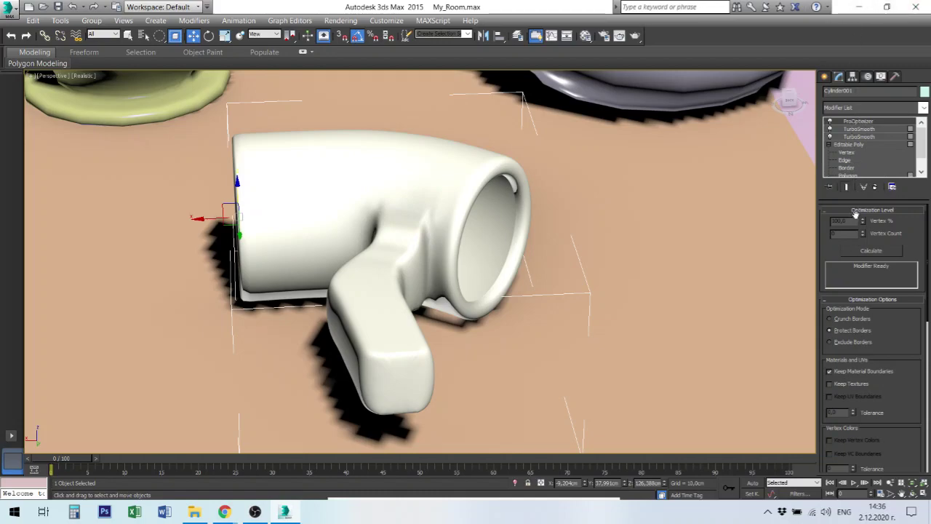
click(870, 252)
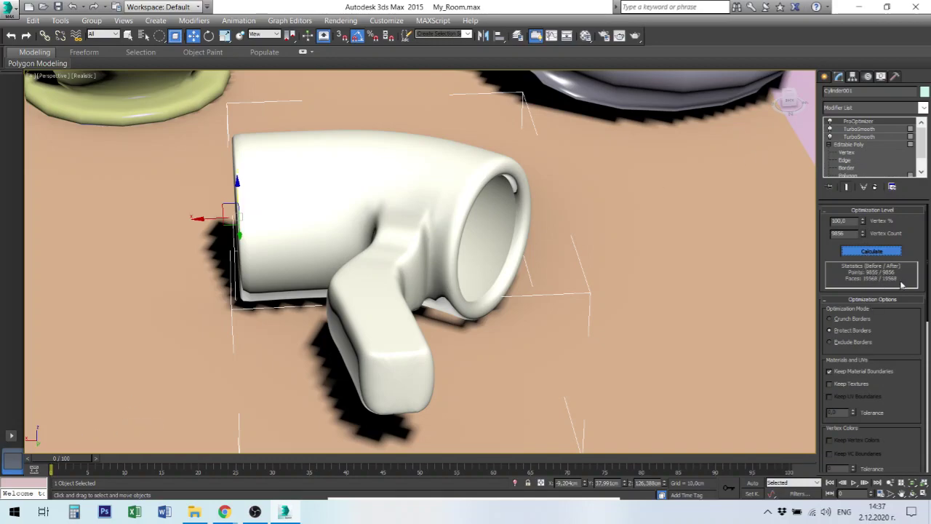
Set ProOptimizer Vertex % to 90, then 70, leaving 6899 points and 13654 faces
click(841, 220)
text(90)
click(850, 234)
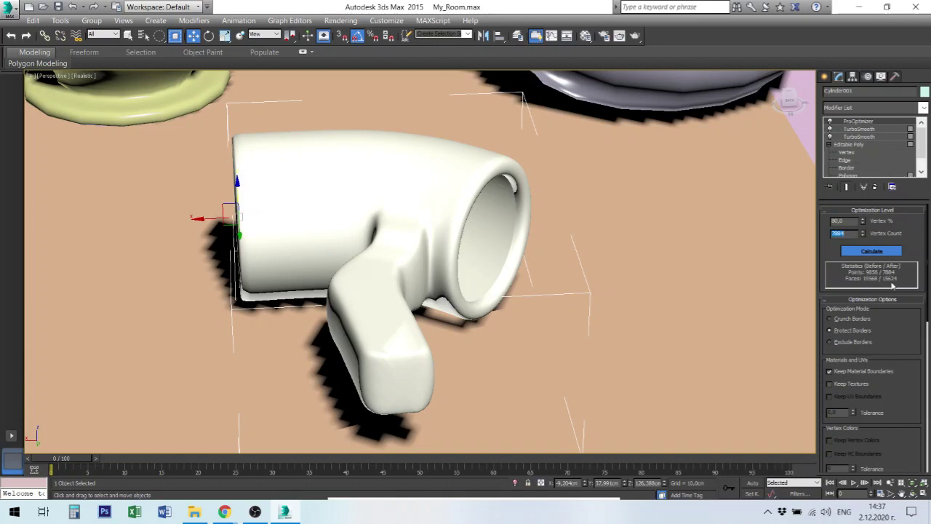
key(Return)
double_click(835, 221)
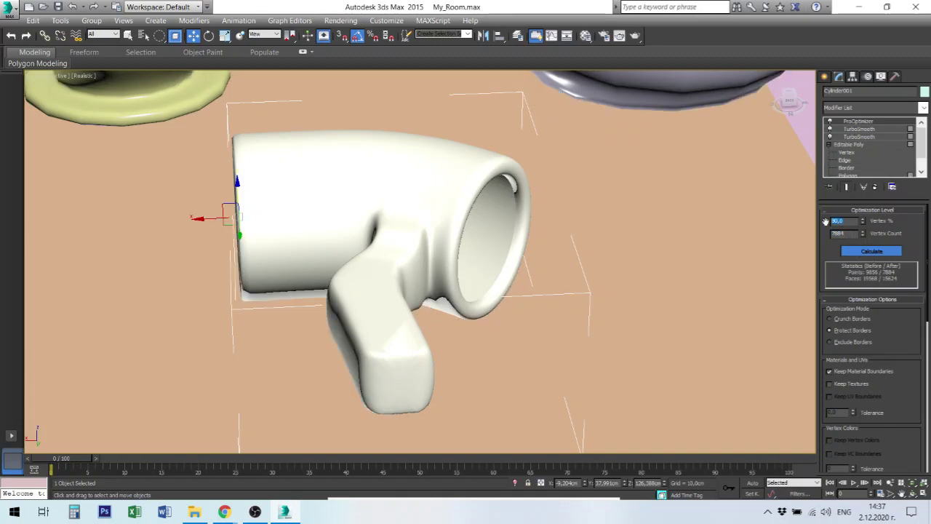
text(70)
key(Return)
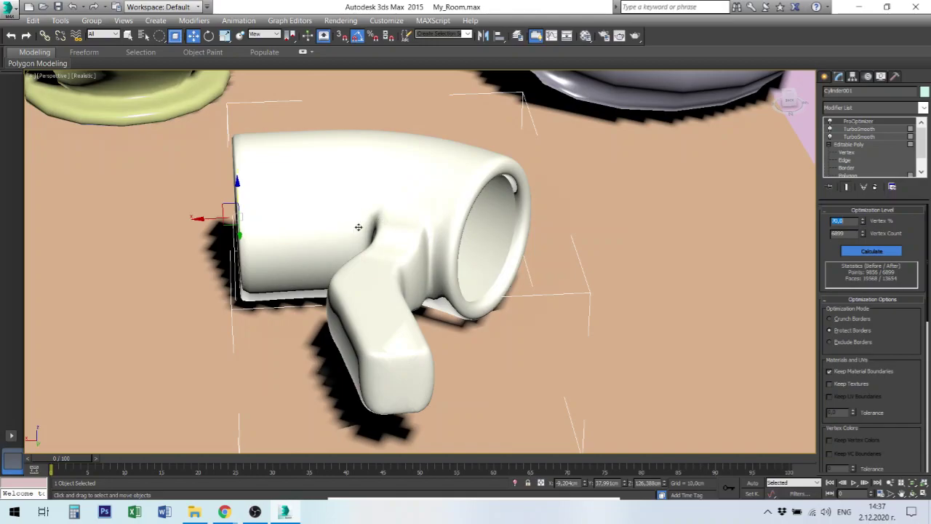
Zoom out and orbit the view to reveal the room's right wall
scroll(369, 222, down, 1)
scroll(369, 222, down, 5)
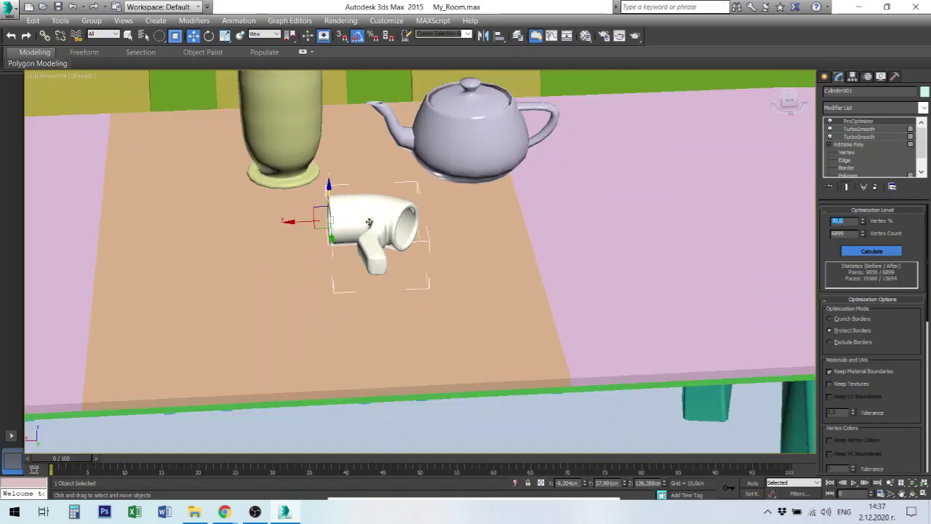
scroll(369, 222, down, 4)
scroll(368, 222, down, 2)
scroll(270, 181, down, 5)
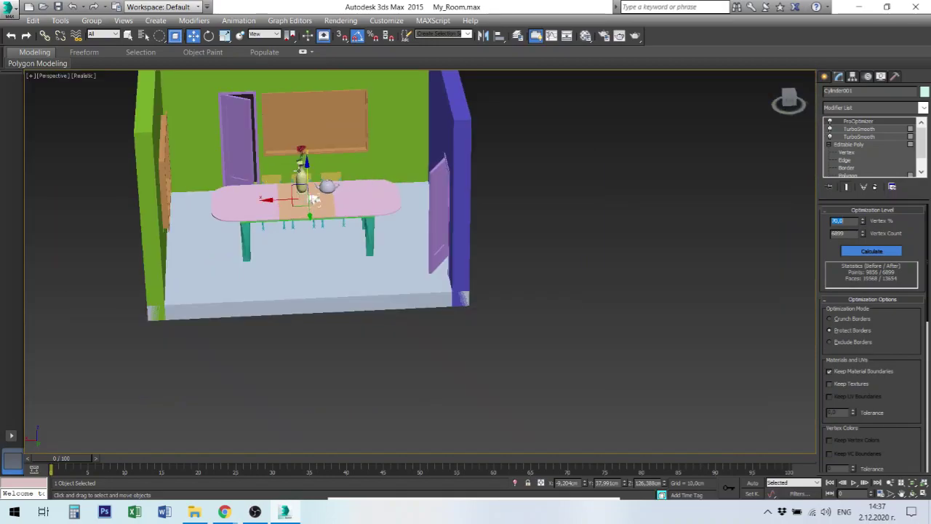
mouse_move(271, 181)
alt+middle_down()
mouse_move(332, 299)
mouse_move(419, 299)
alt+middle_up()
scroll(422, 284, up, 3)
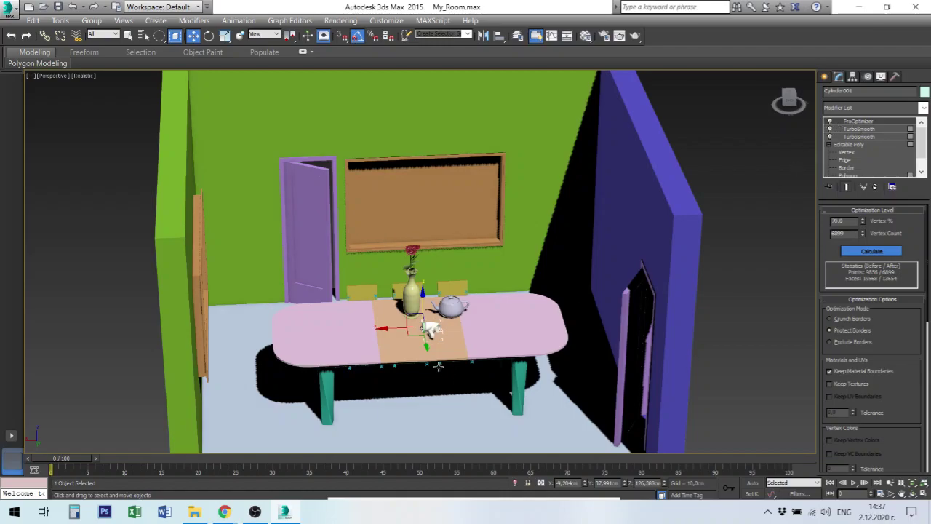
Zoom in on the mug, then open and dismiss its quad menu without choosing anything
scroll(429, 342, up, 3)
scroll(424, 331, up, 1)
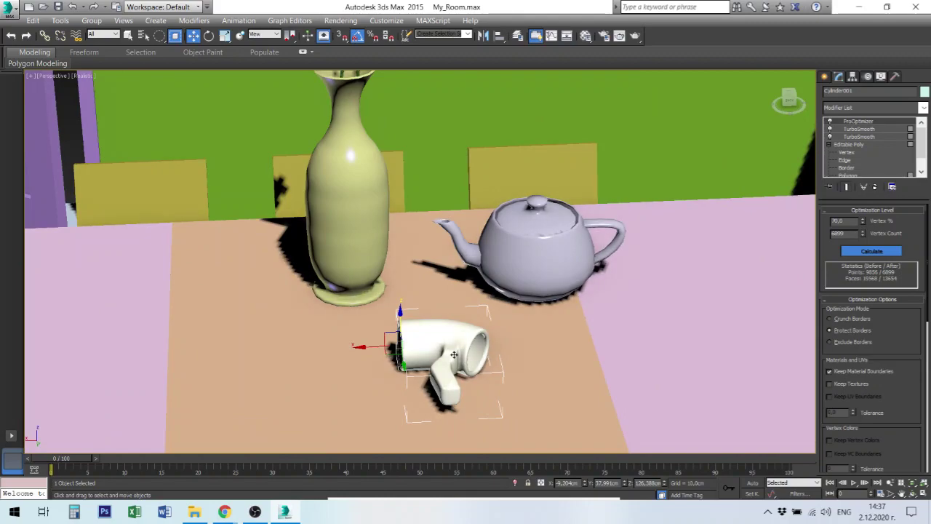
right_click(456, 344)
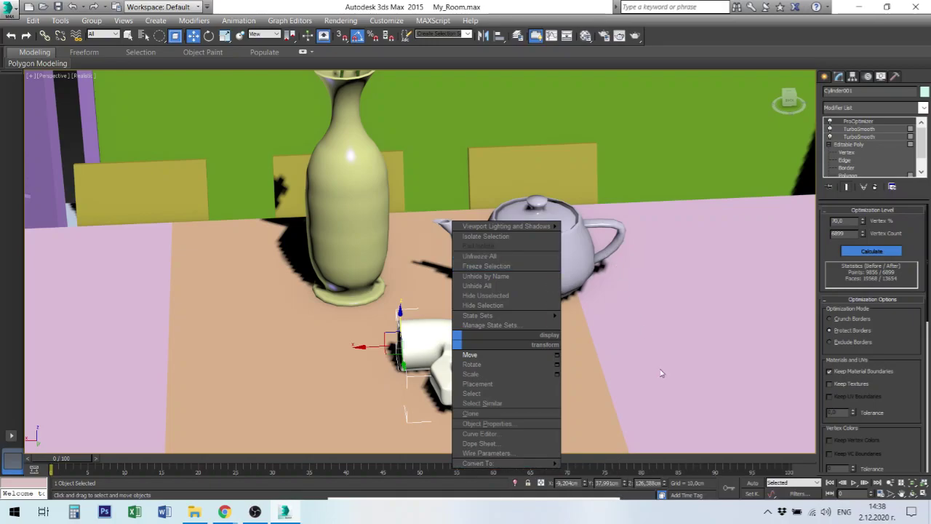
click(624, 371)
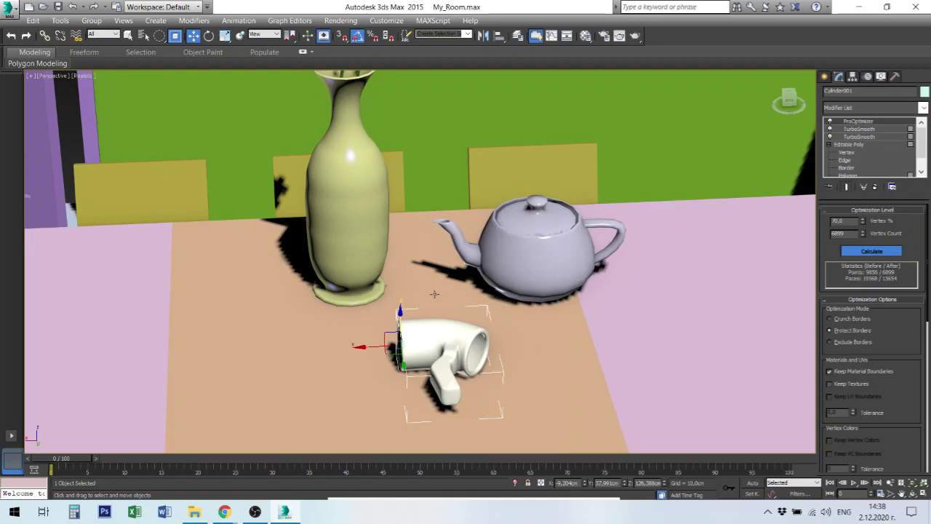
Zoom out, recentre the table, and show the application menu's Import choices
scroll(435, 294, down, 5)
middle_drag(417, 287, 439, 304)
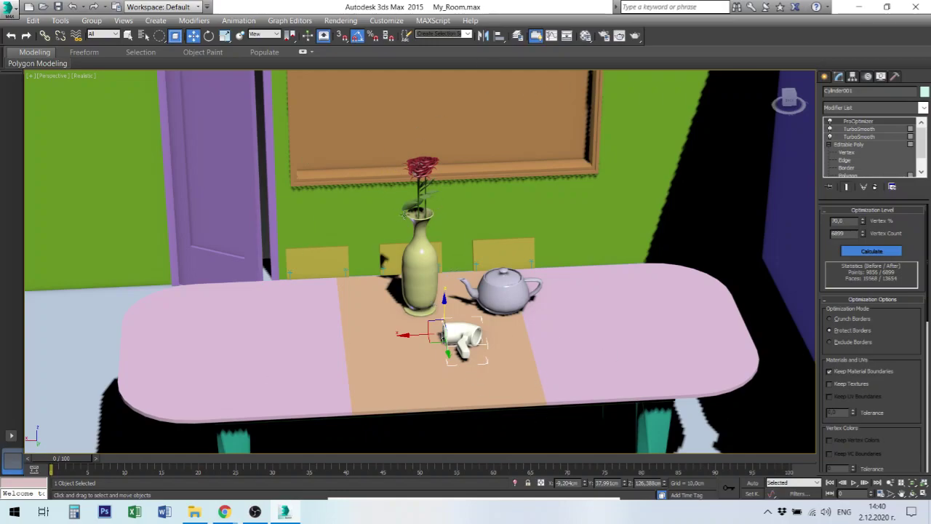
click(9, 9)
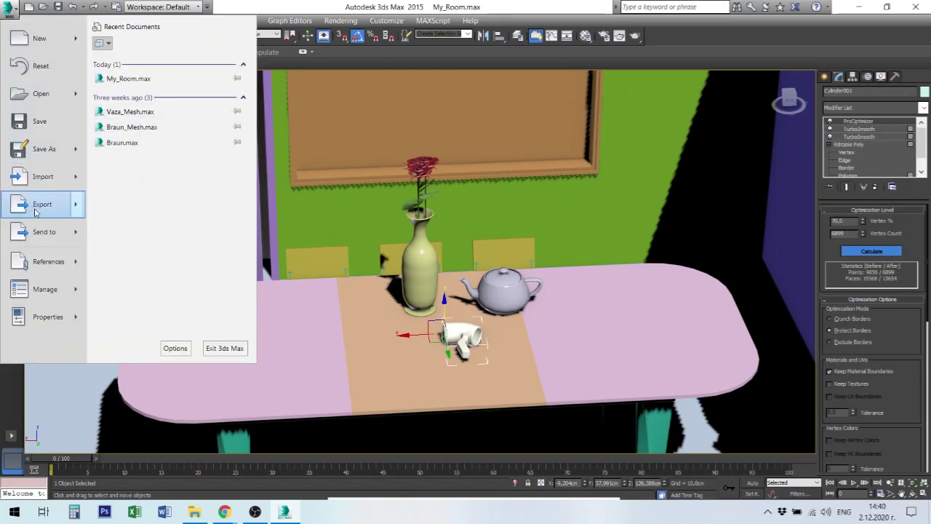
mouse_move(42, 176)
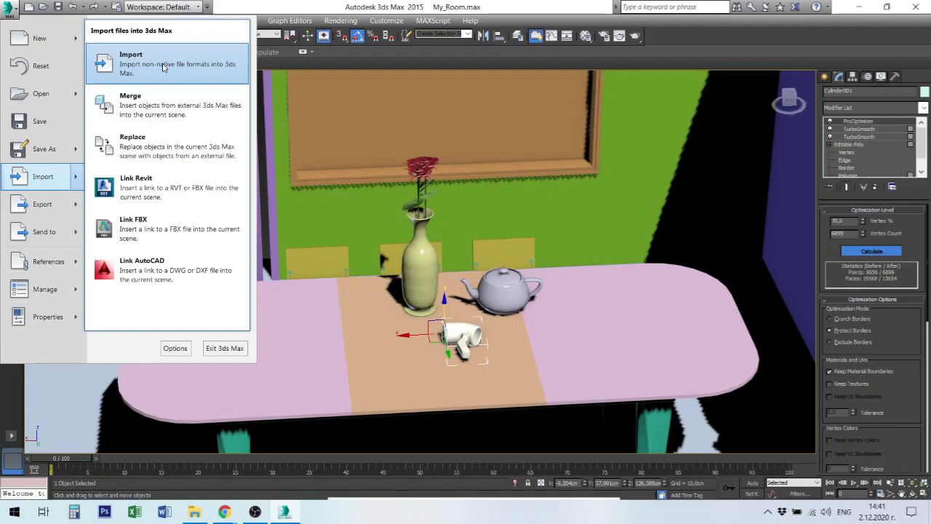
Open Import > Import and browse the Files of type format list (All Formats)
click(163, 64)
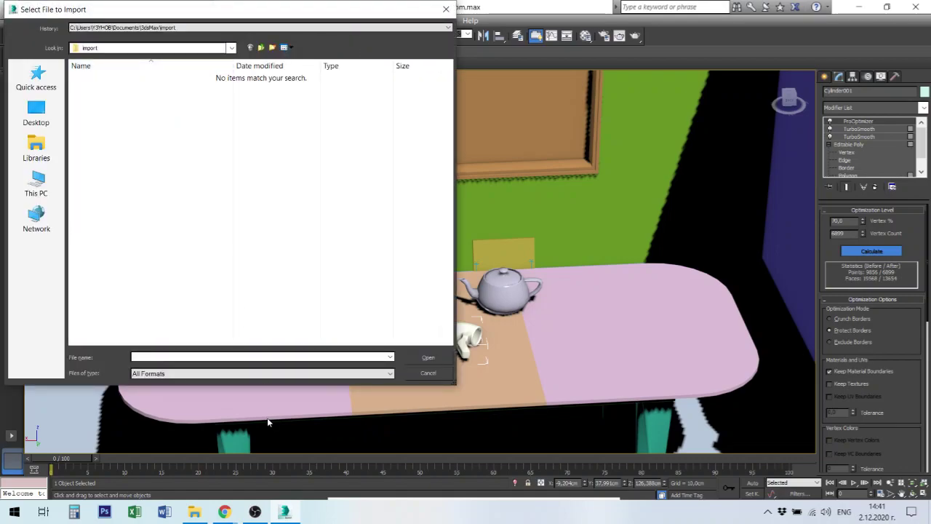
click(264, 372)
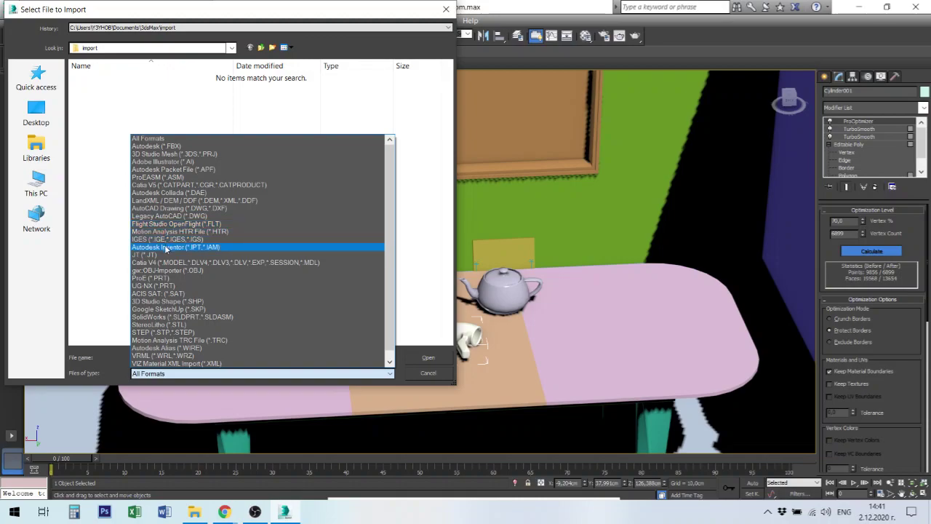
scroll(195, 340, down, 1)
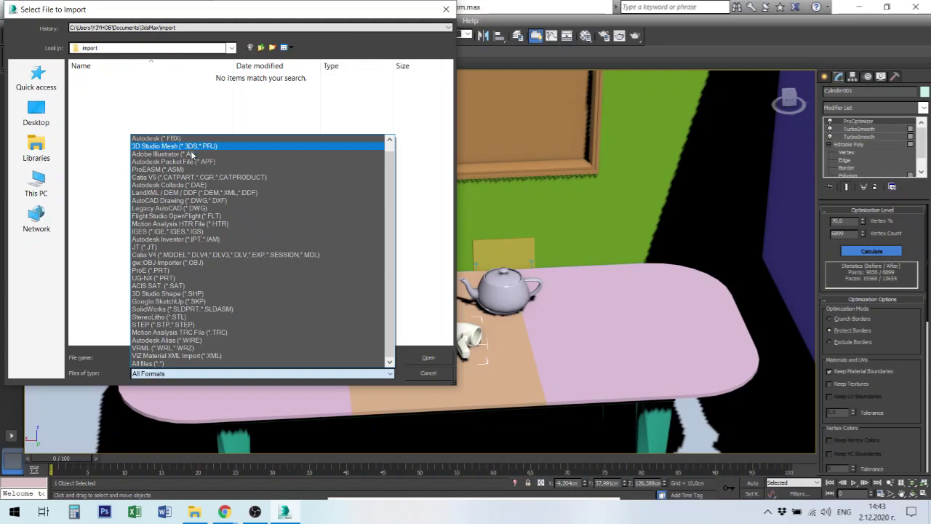
Close the file-type list, keeping All Formats, and cancel the Select File to Import dialog
click(429, 375)
click(428, 374)
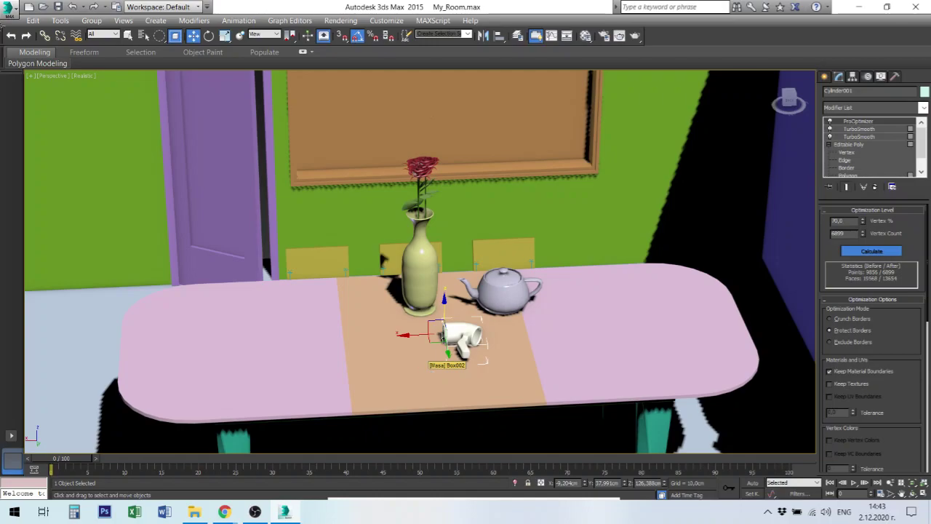
Start an export, choose ACIS SAT (*.SAT) as the format, and name the file Vaza
click(9, 10)
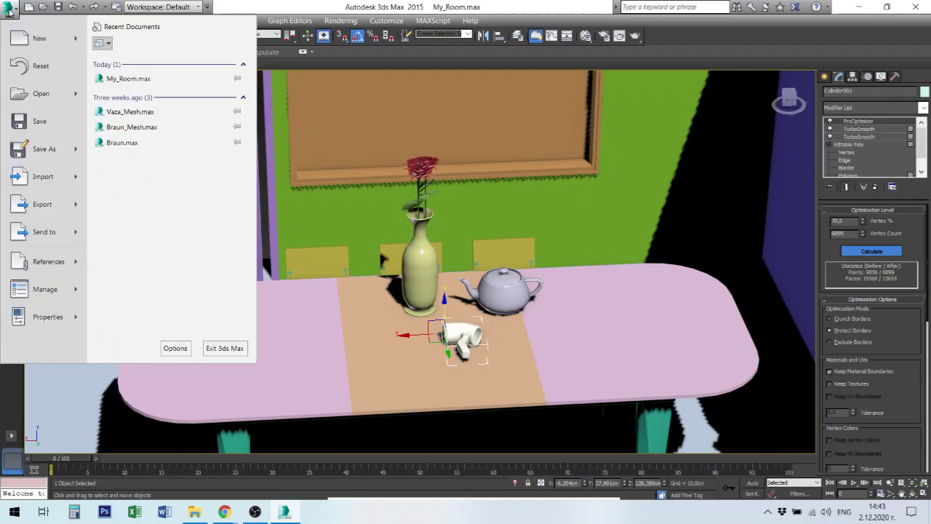
click(55, 210)
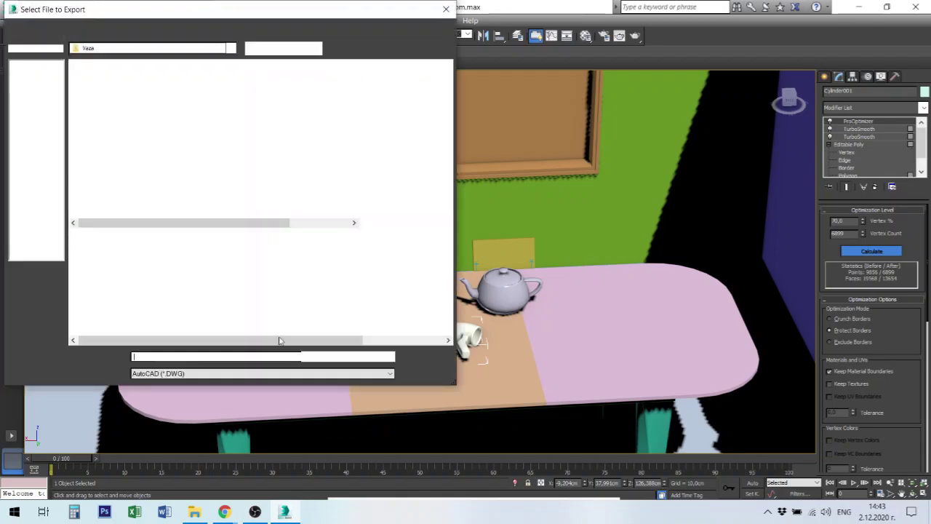
click(306, 374)
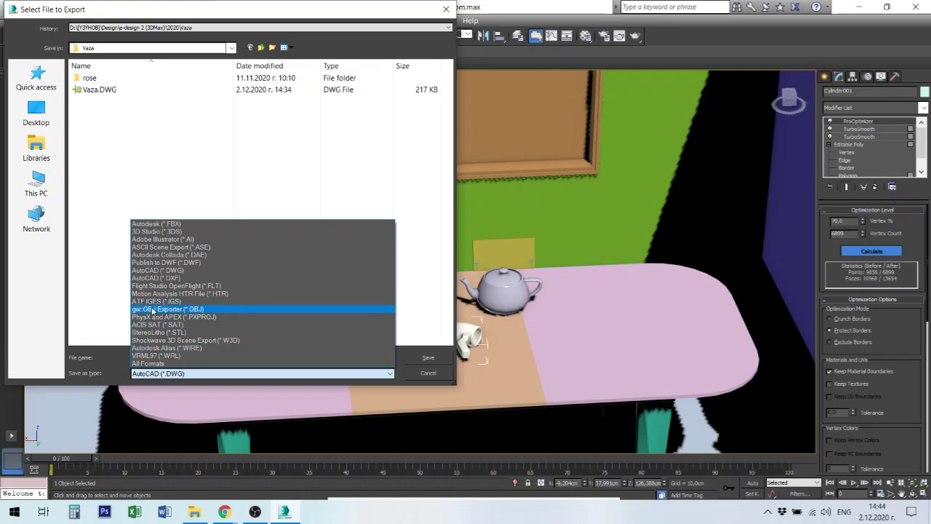
click(188, 324)
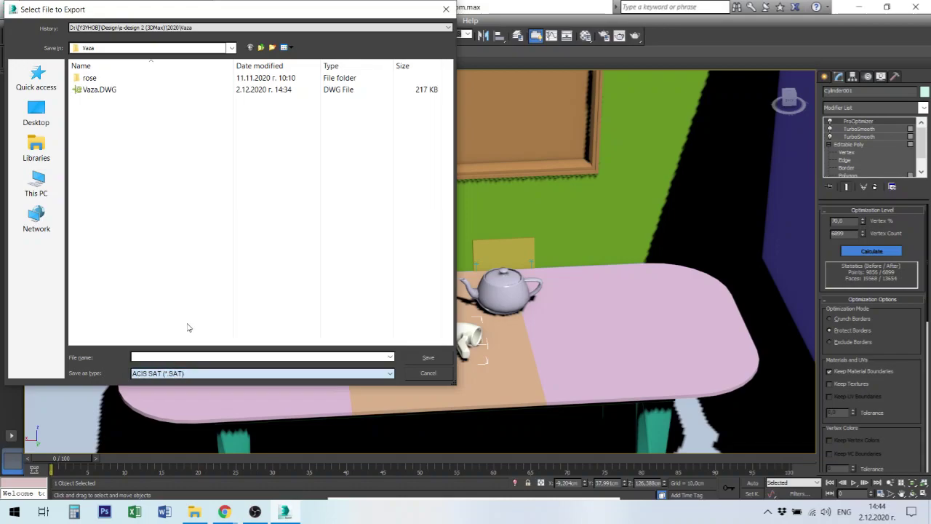
click(167, 358)
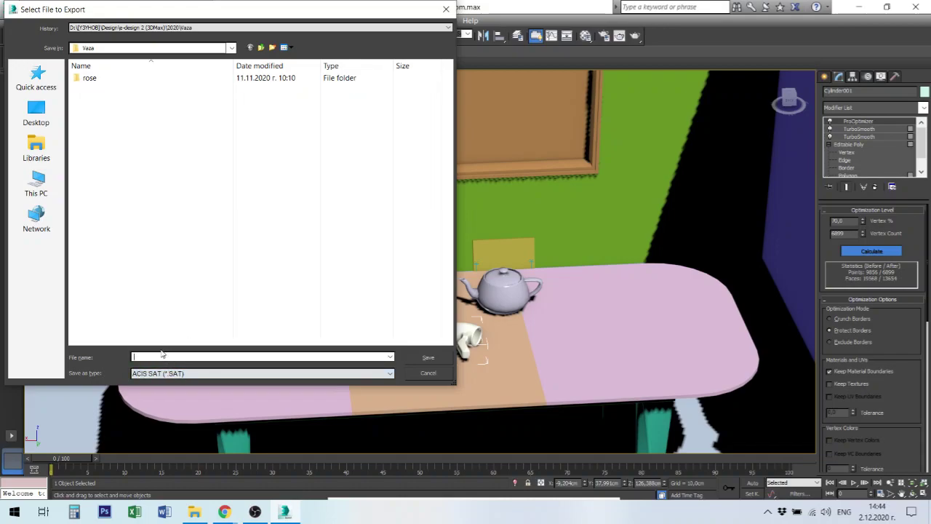
text(Vaza)
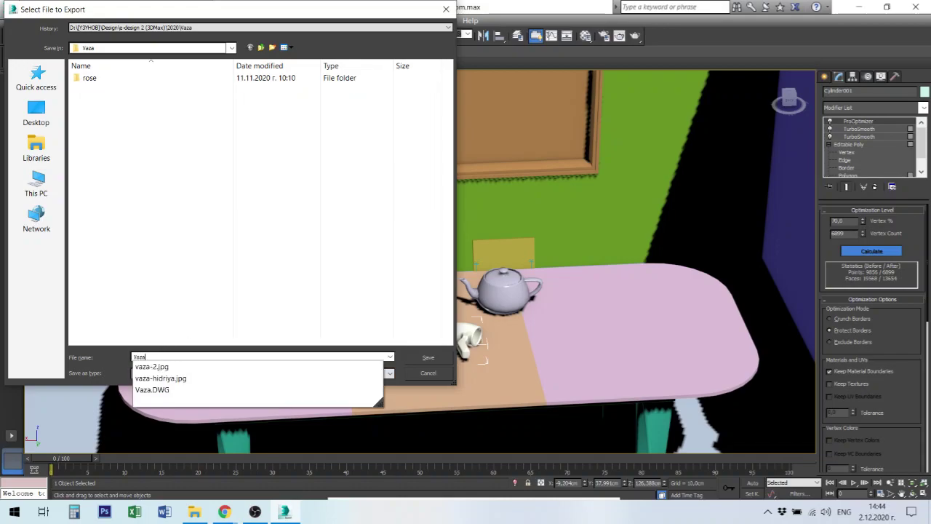
Save the Vaza SAT export with Z-to-Y axis conversion on, then dismiss the NURBS Brep notice
click(427, 357)
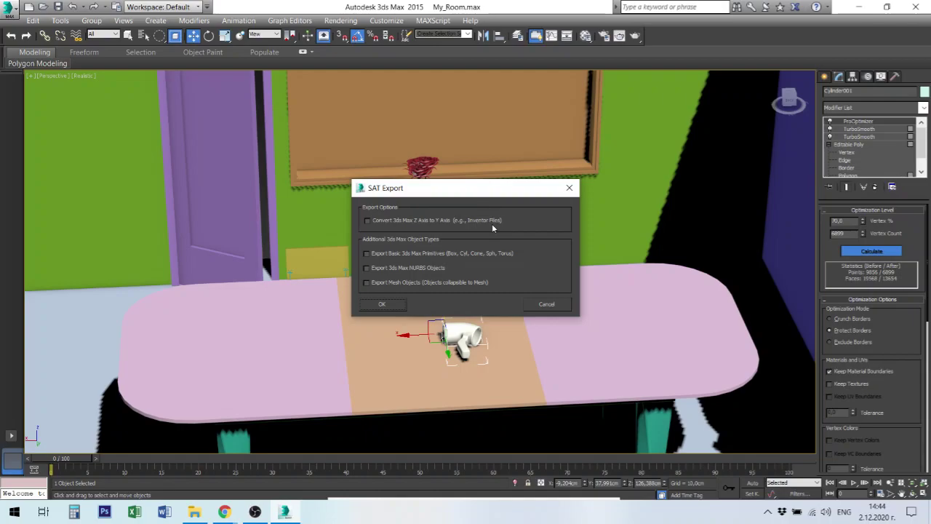
click(367, 220)
click(384, 304)
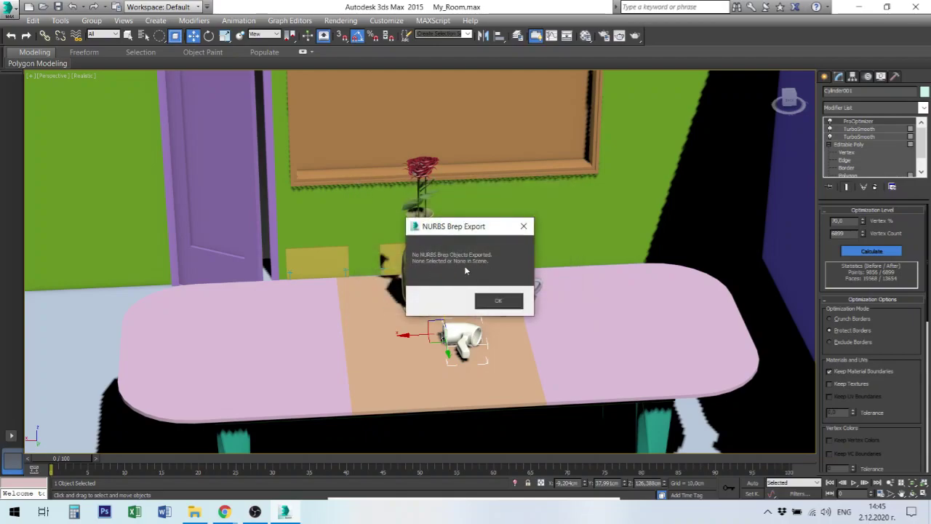
click(497, 302)
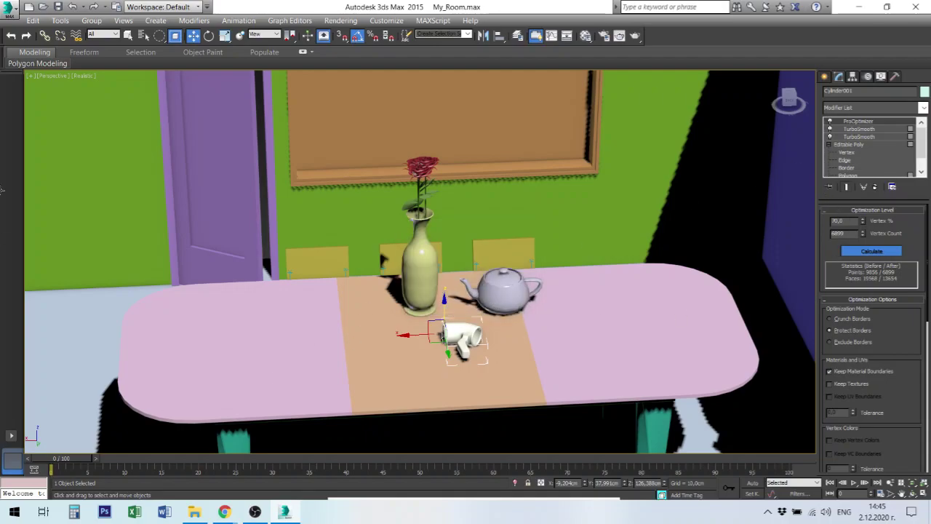
Export the scene again as the Vaza SAT file, accepting the SAT options and dismissing the NURBS Brep notice
click(8, 10)
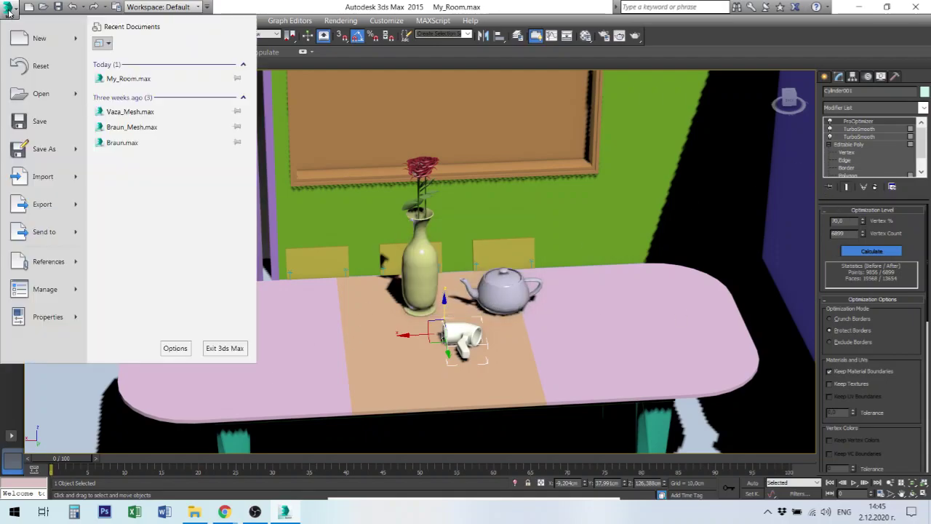
click(42, 205)
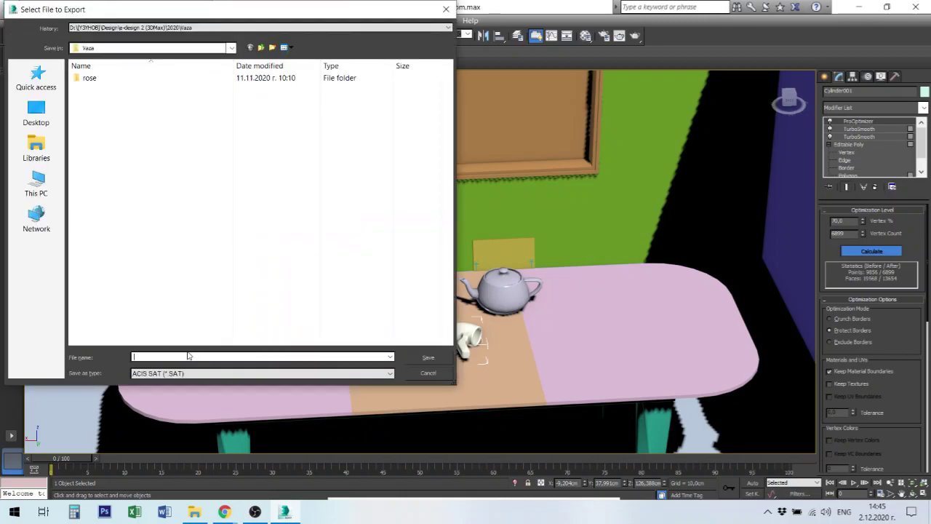
text(Vaza)
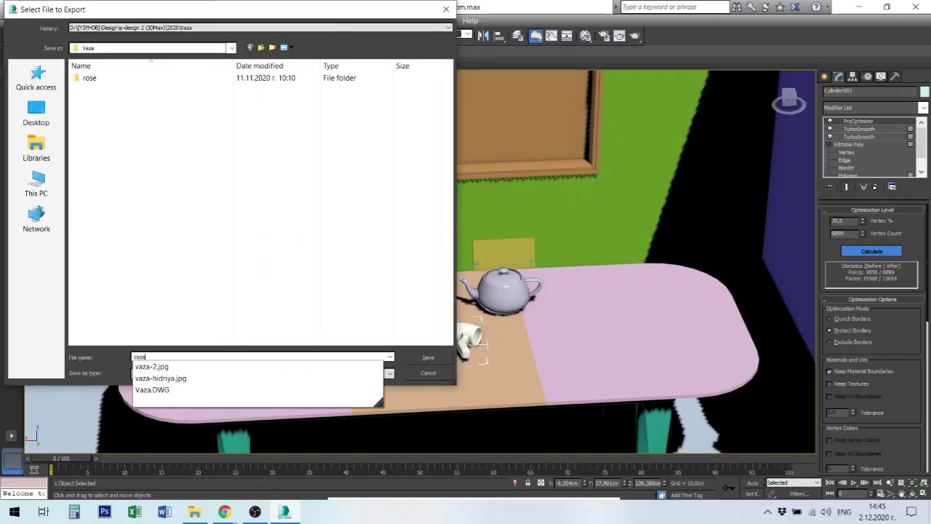
click(436, 358)
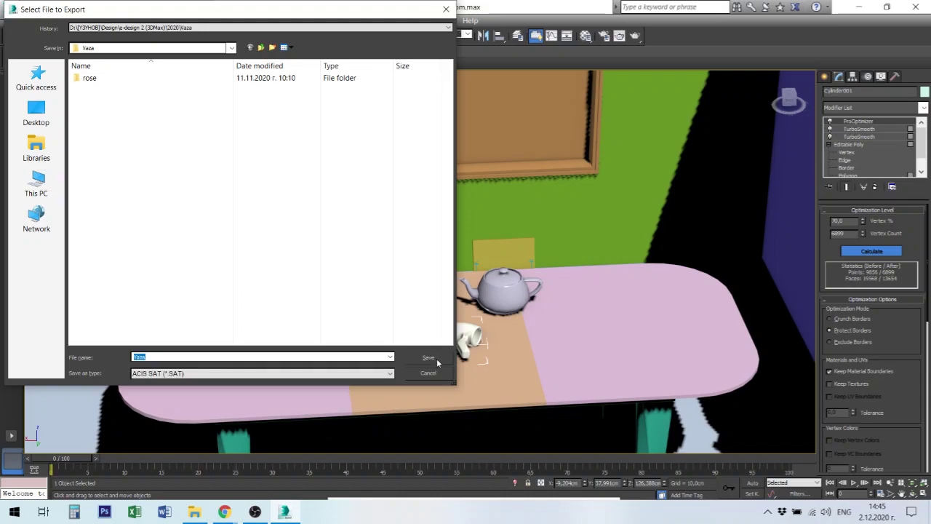
click(438, 362)
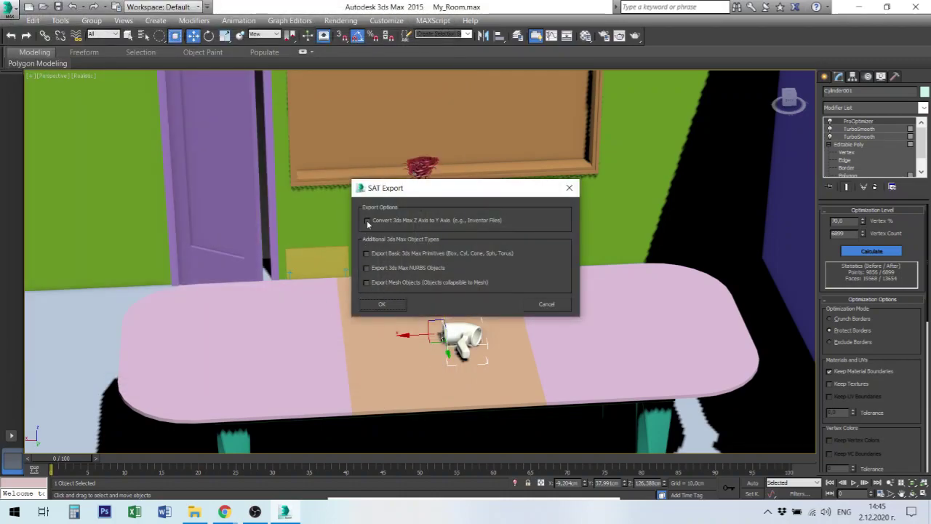
click(375, 304)
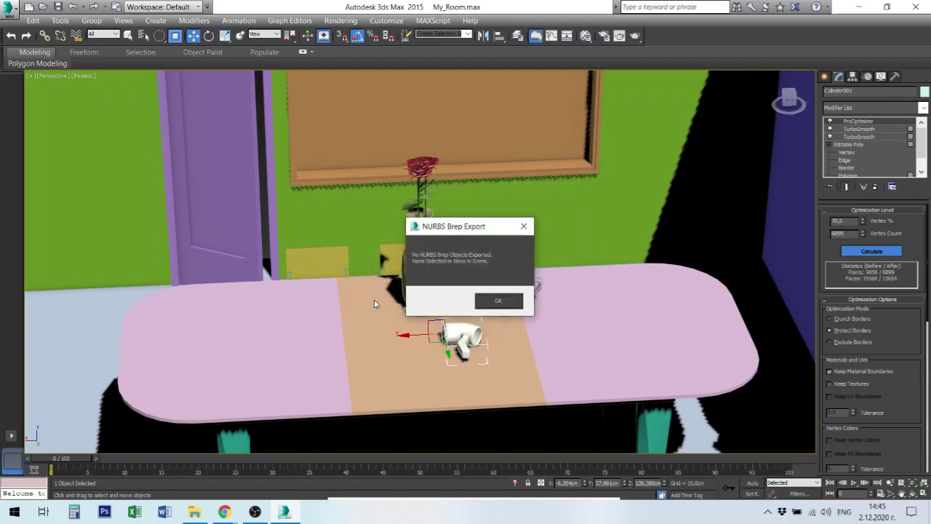
click(501, 301)
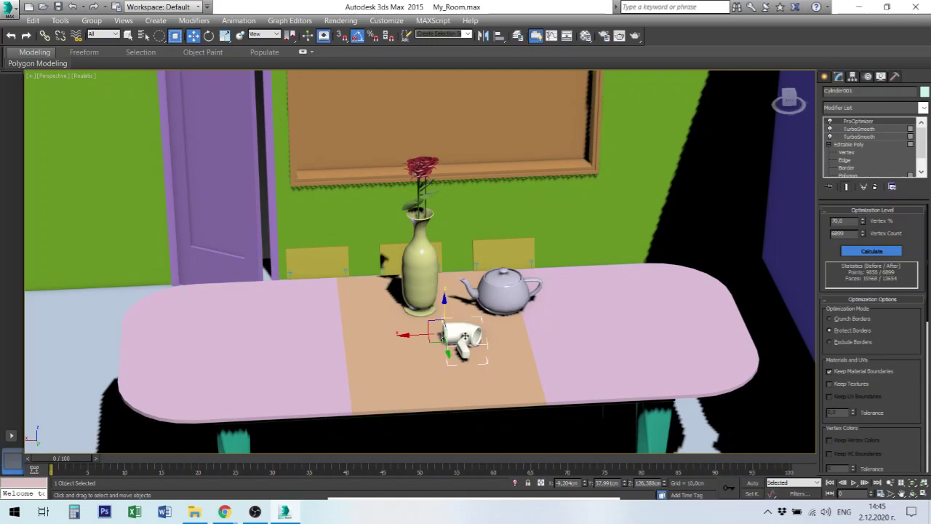
right_click(465, 335)
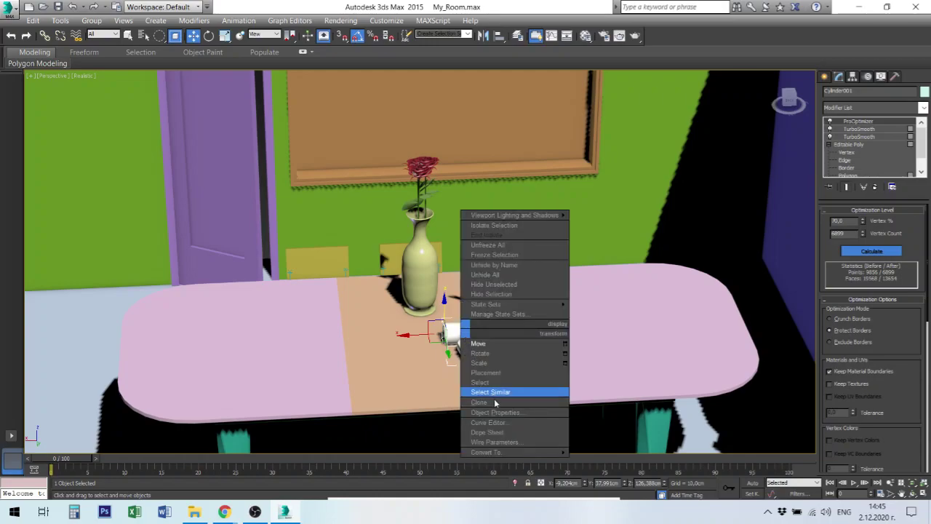
mouse_move(486, 452)
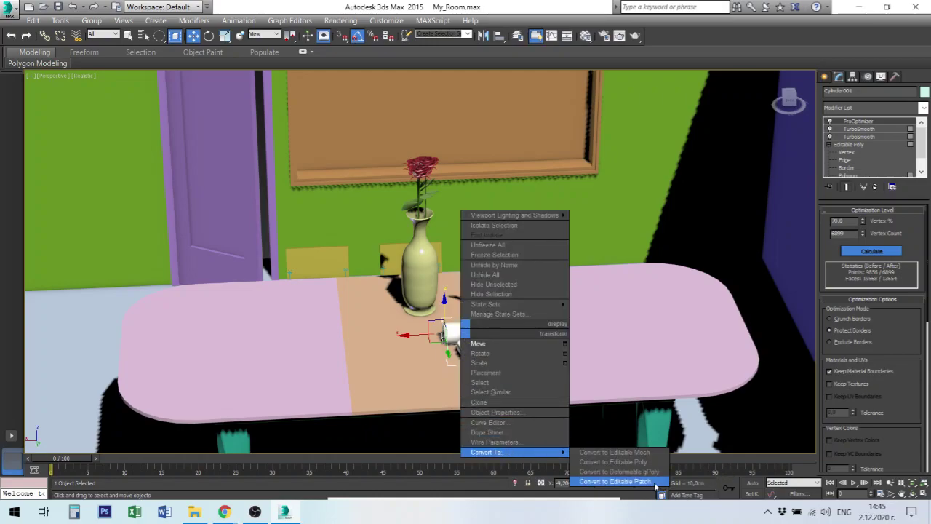
Convert the white mug Cylinder001 to an Editable Patch from its right-click quad menu
click(654, 483)
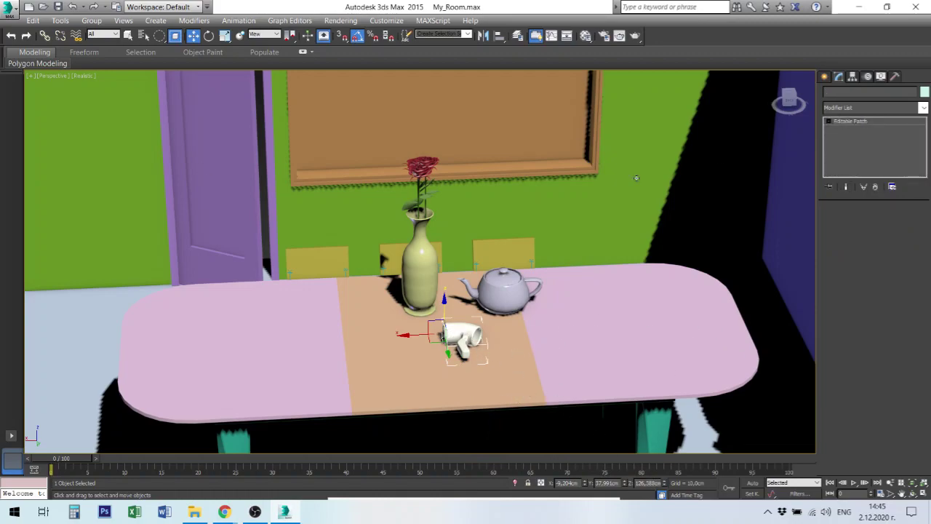
right_click(807, 140)
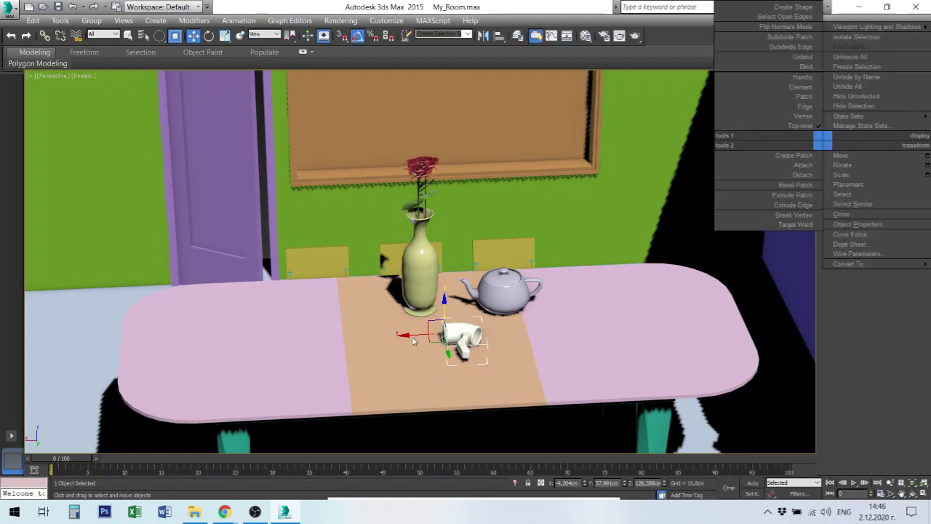
click(468, 329)
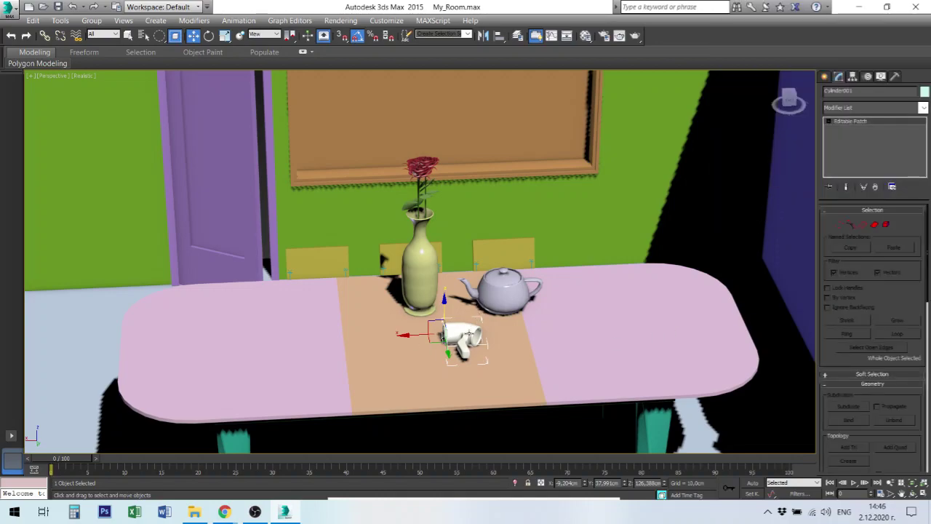
right_click(472, 333)
click(470, 335)
right_click(471, 335)
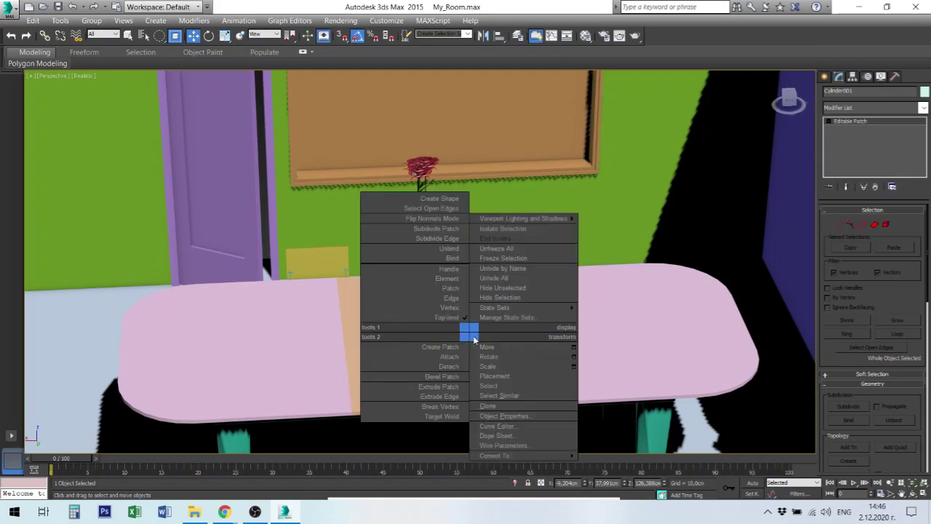
mouse_move(502, 455)
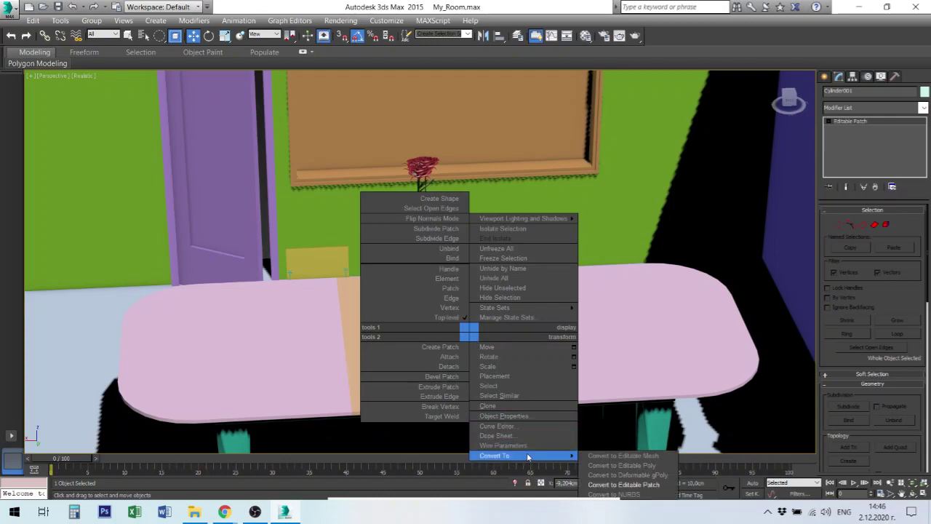
click(640, 485)
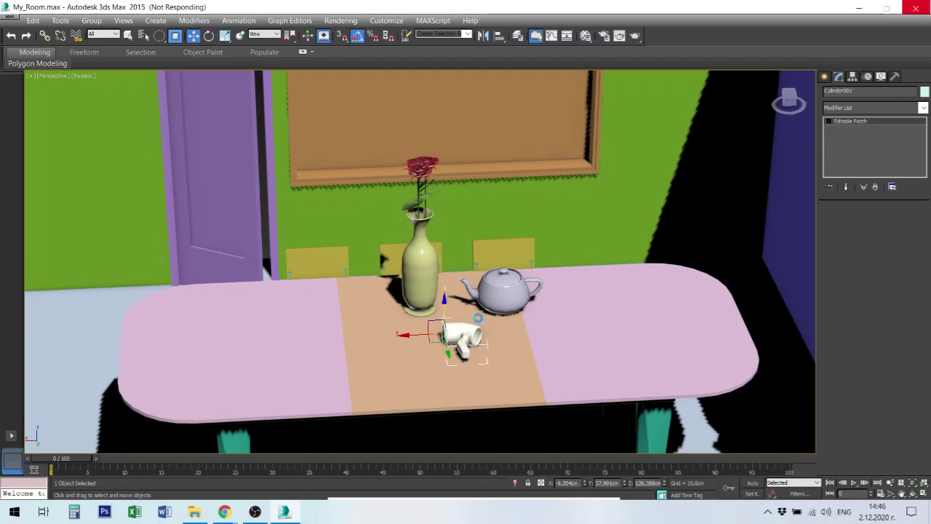
Switch from the unresponsive 3ds Max to the BigBlueButton meeting in the browser
click(477, 333)
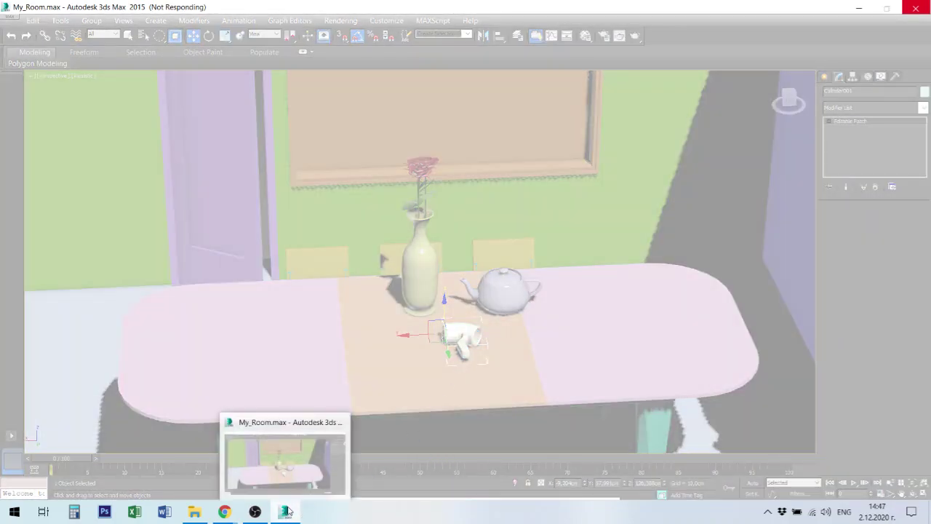
mouse_move(225, 512)
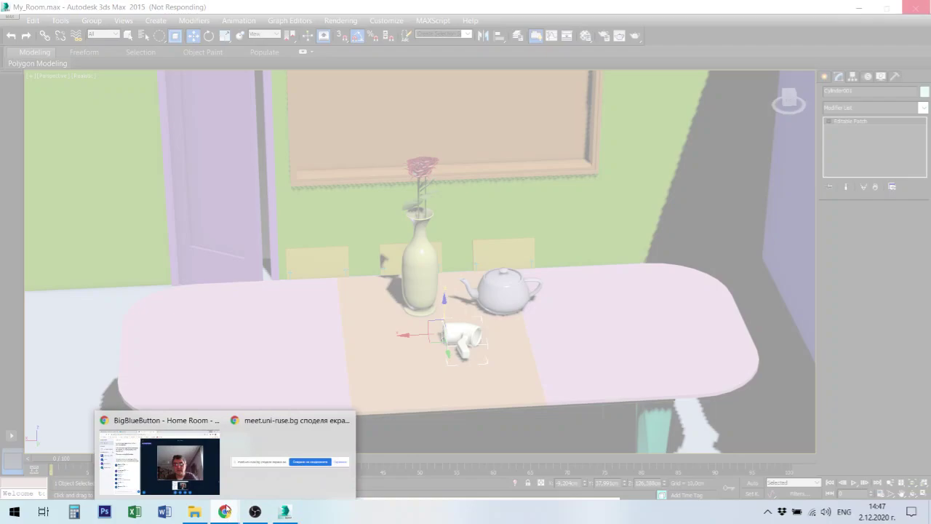
click(188, 461)
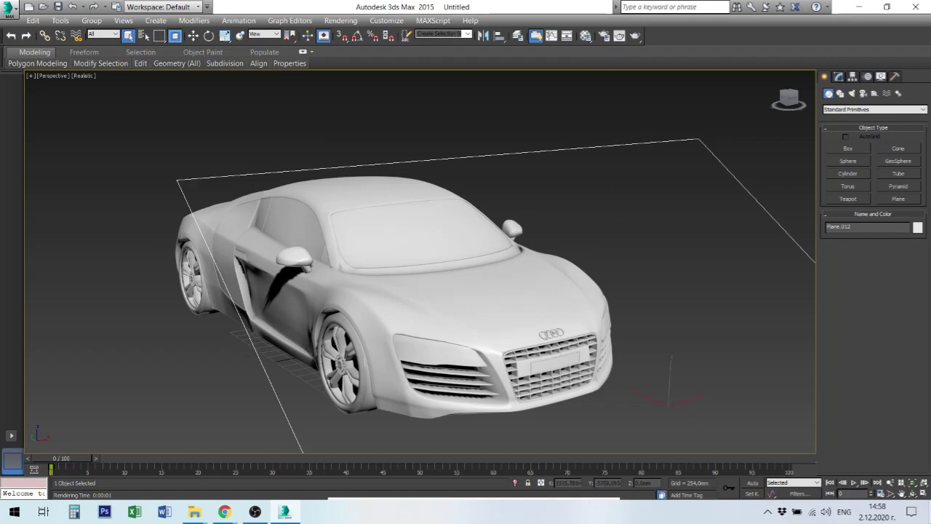
Restore the four-viewport layout and make the Top view active with nothing selected
click(923, 493)
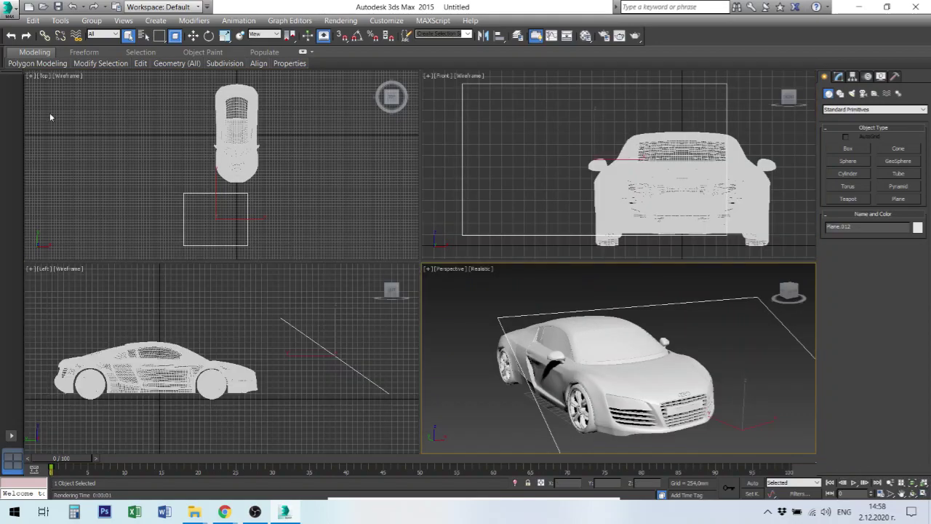
click(307, 163)
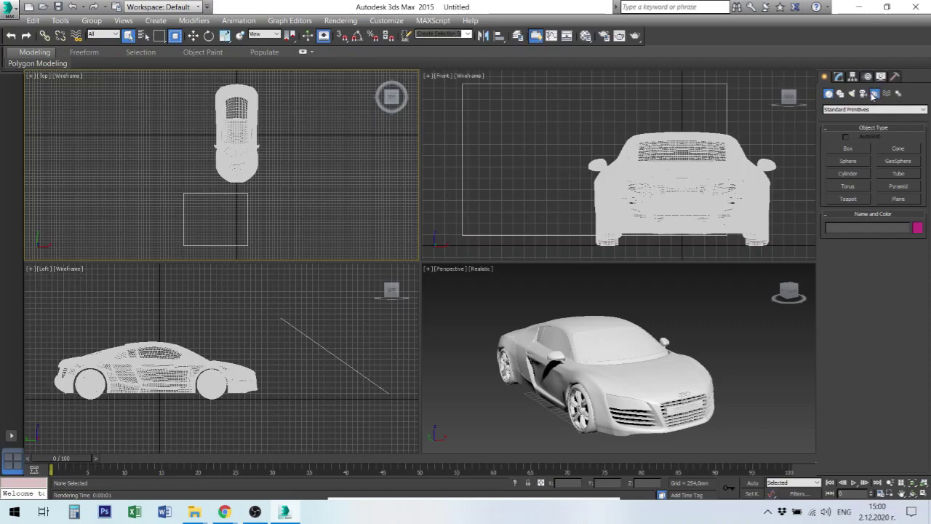
Create a Tape helper in the Front view, dragged from the car roof downward
click(875, 95)
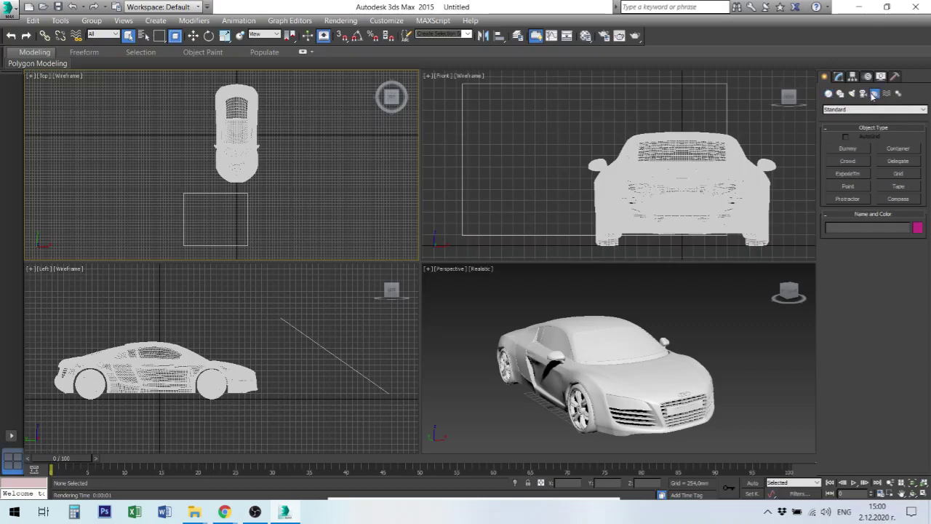
click(901, 187)
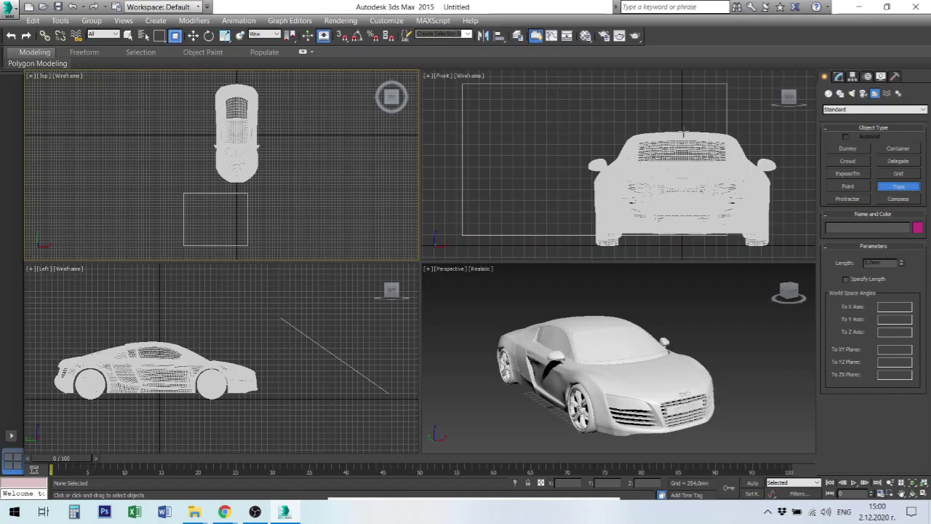
drag(675, 129, 684, 245)
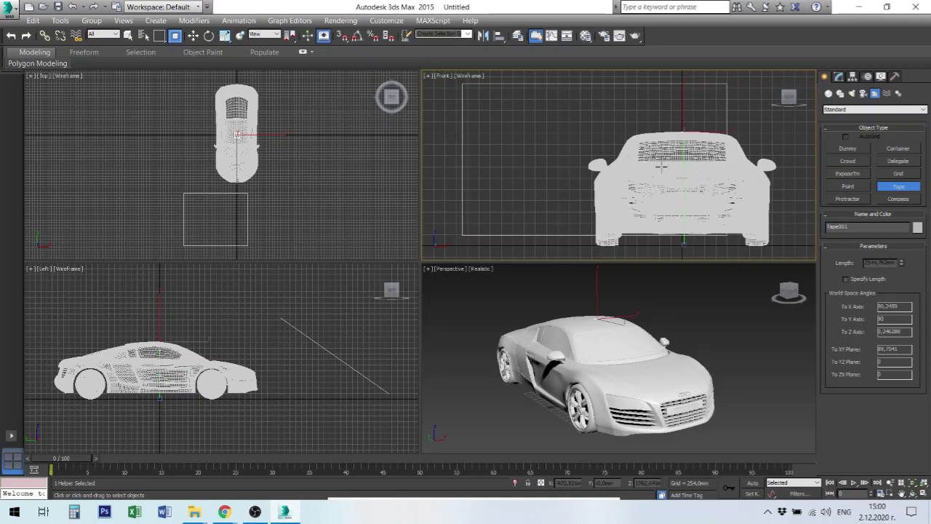
right_click(686, 244)
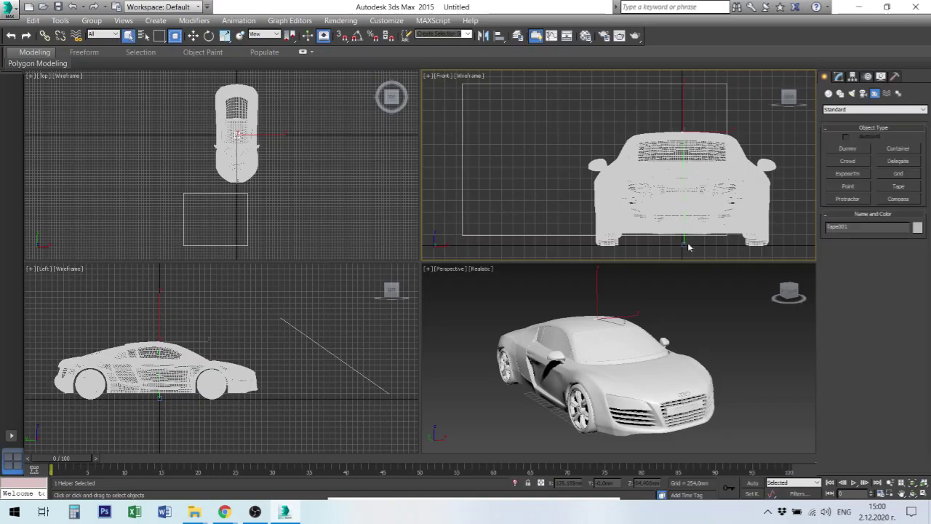
Select Tape001.Target and move it up and out to the left of the car roof
click(684, 244)
right_click(686, 247)
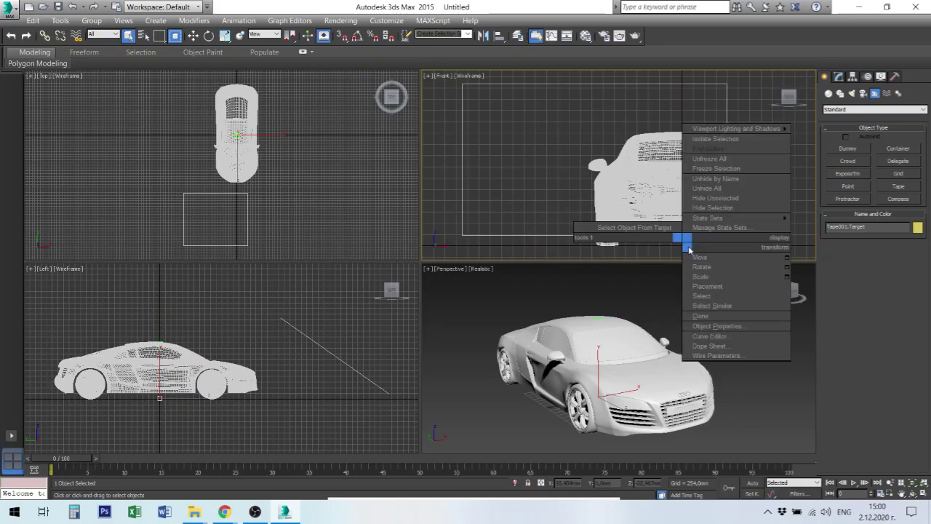
click(700, 257)
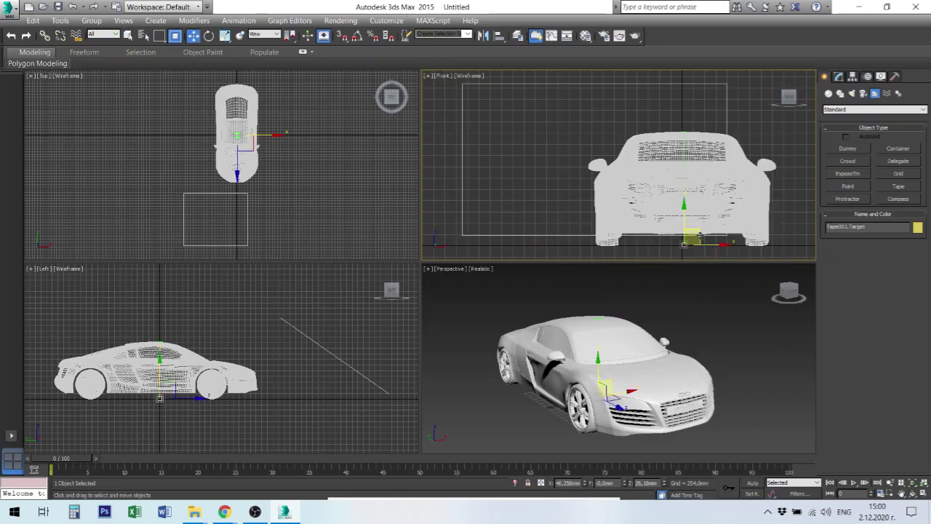
mouse_move(687, 234)
mouse_down()
mouse_move(605, 225)
mouse_move(554, 125)
mouse_up()
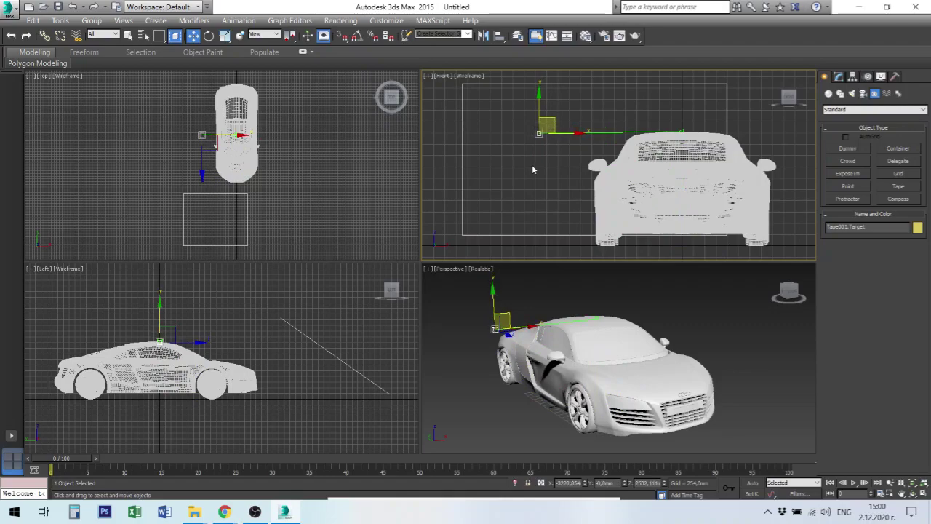
Place a Gravity force beside the car, toggle Spherical and Planar, then discard it
click(887, 93)
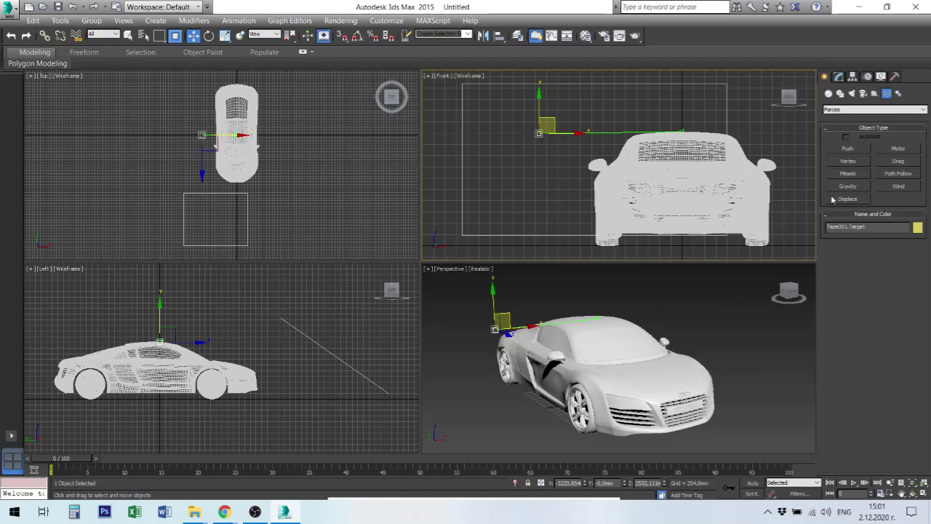
click(848, 186)
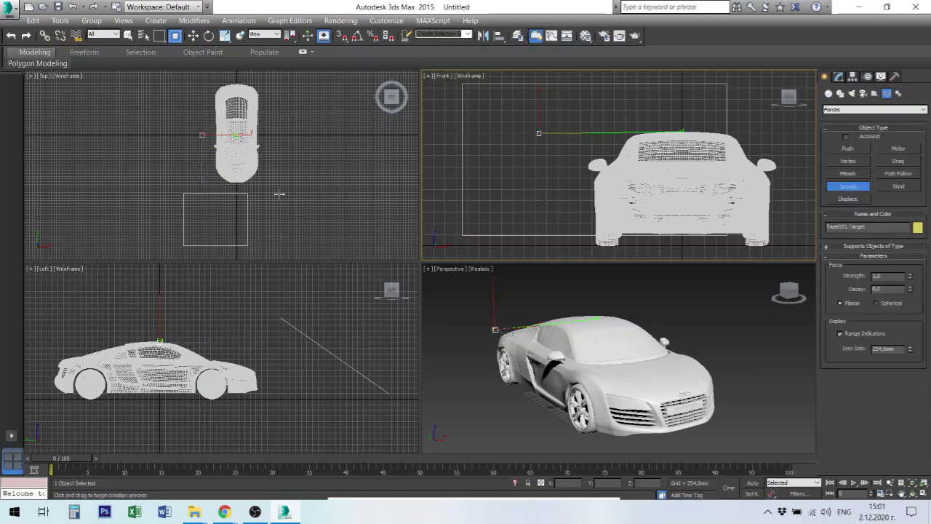
drag(310, 162, 360, 187)
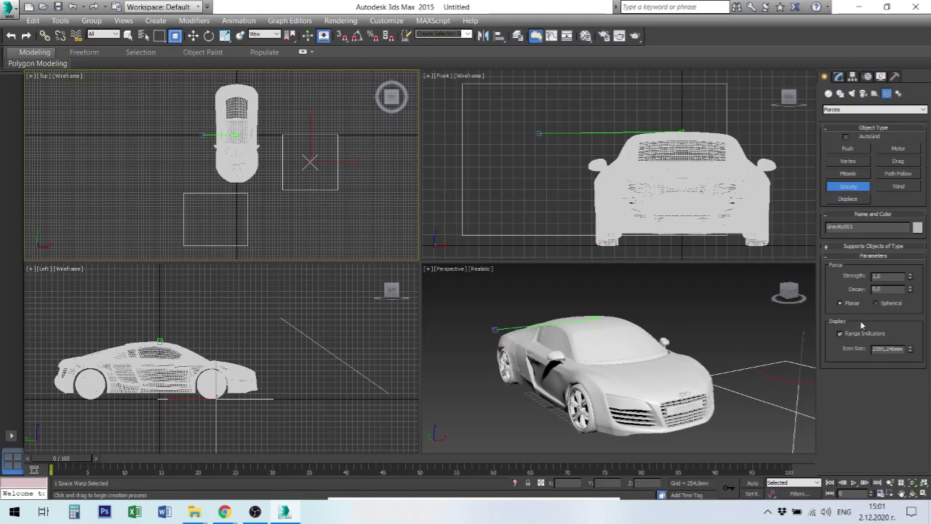
click(876, 304)
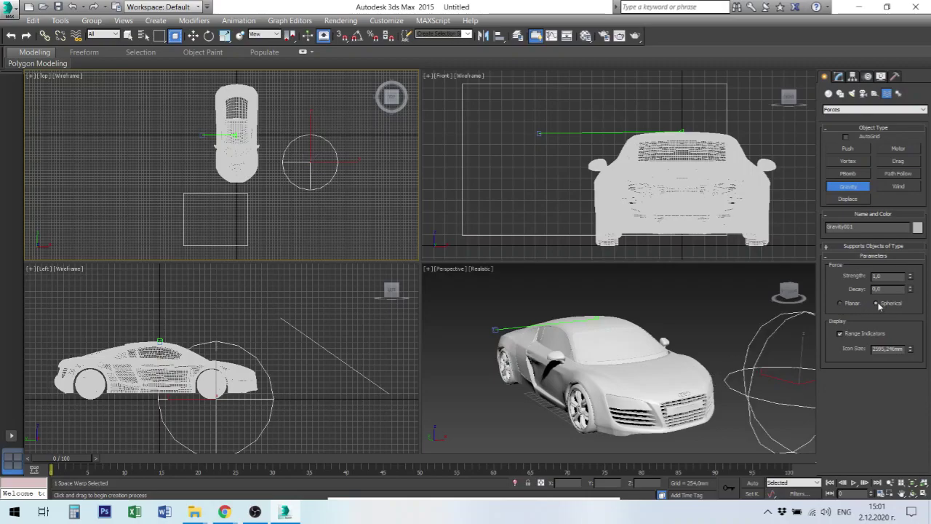
click(841, 304)
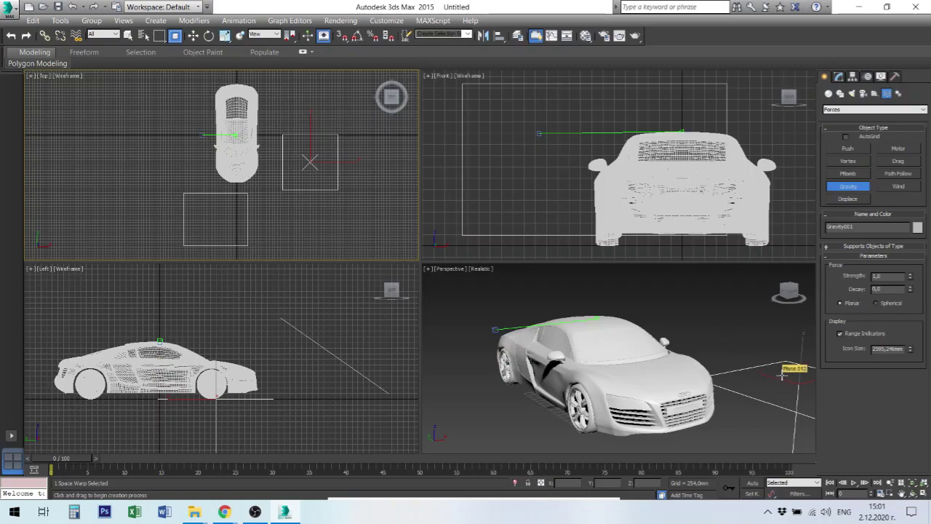
right_click(782, 374)
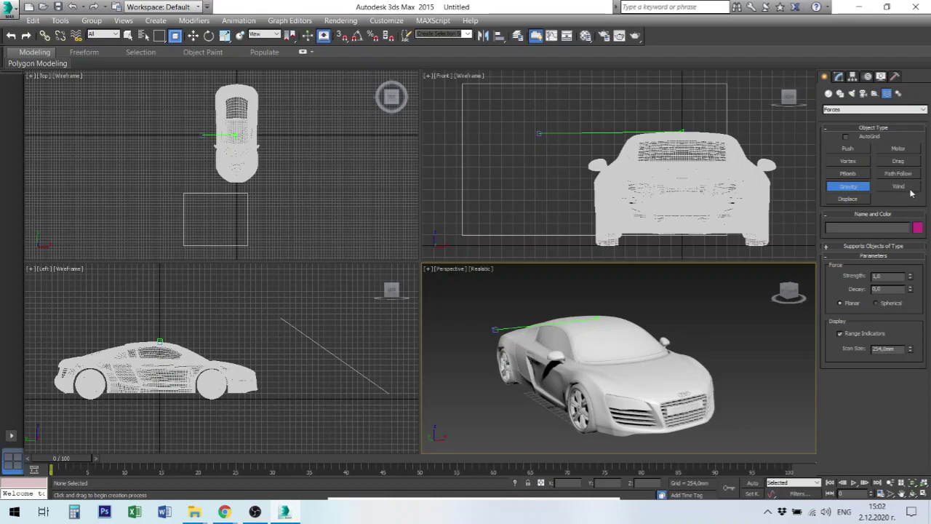
Switch to the Modify panel and select the car body to show its Editable Poly stack
click(899, 93)
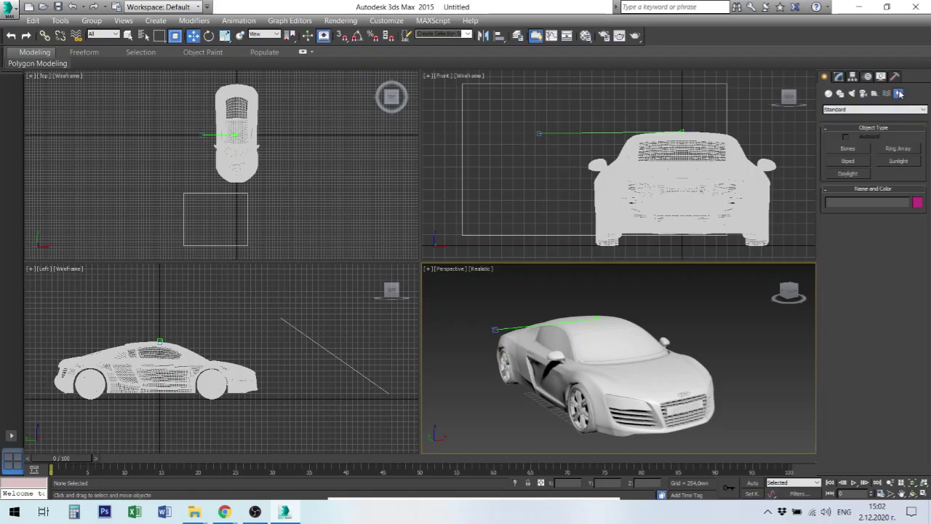
click(841, 78)
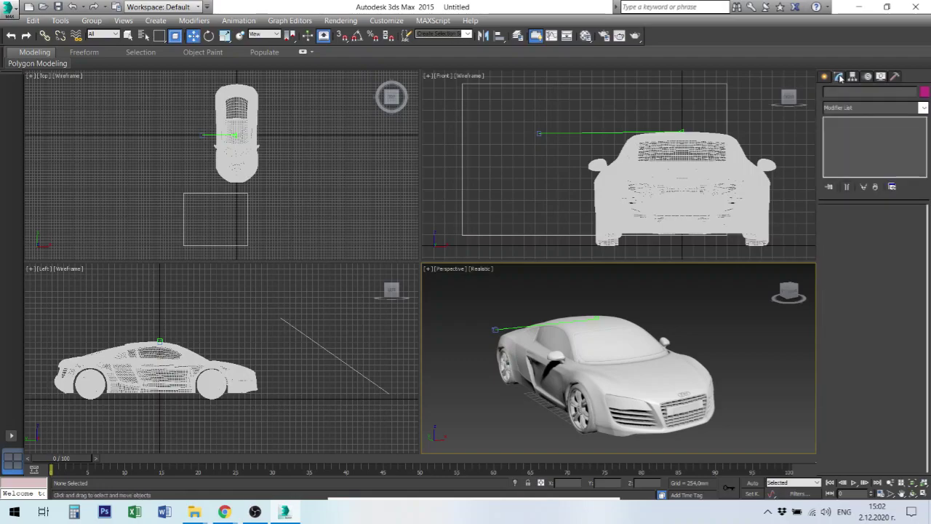
click(543, 134)
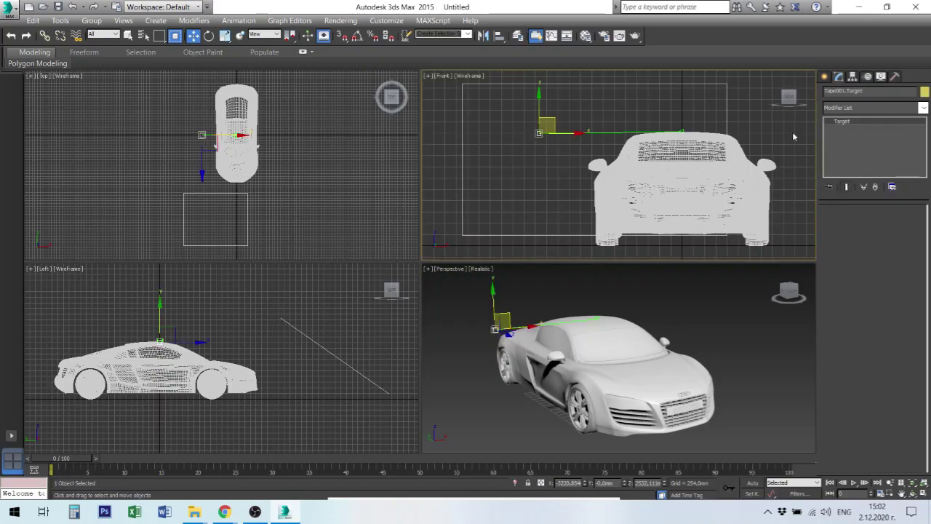
click(692, 134)
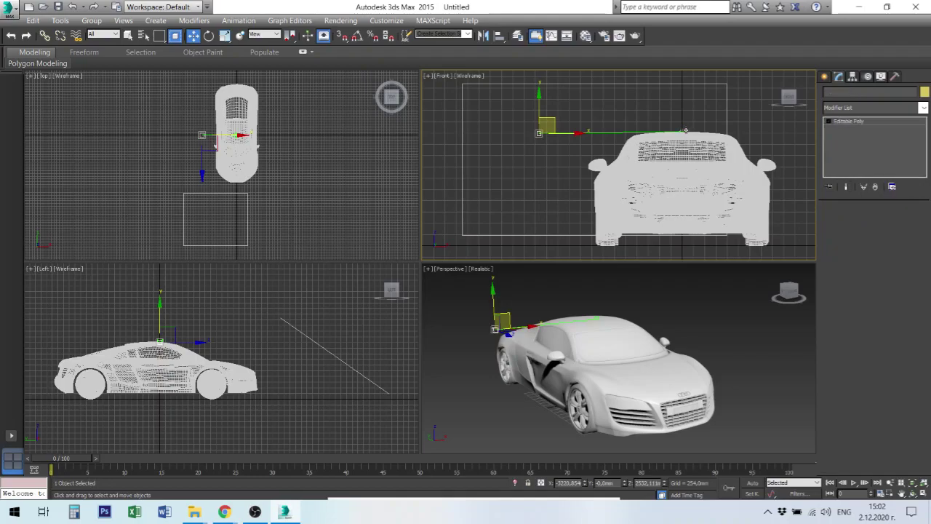
Bring up the car's pivot options, then undo an accidental deletion of the car body
click(830, 121)
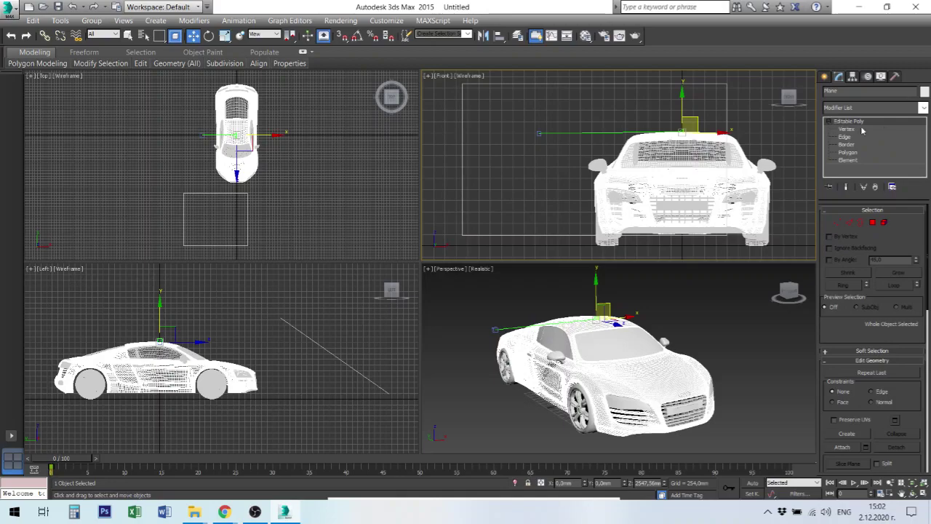
click(852, 77)
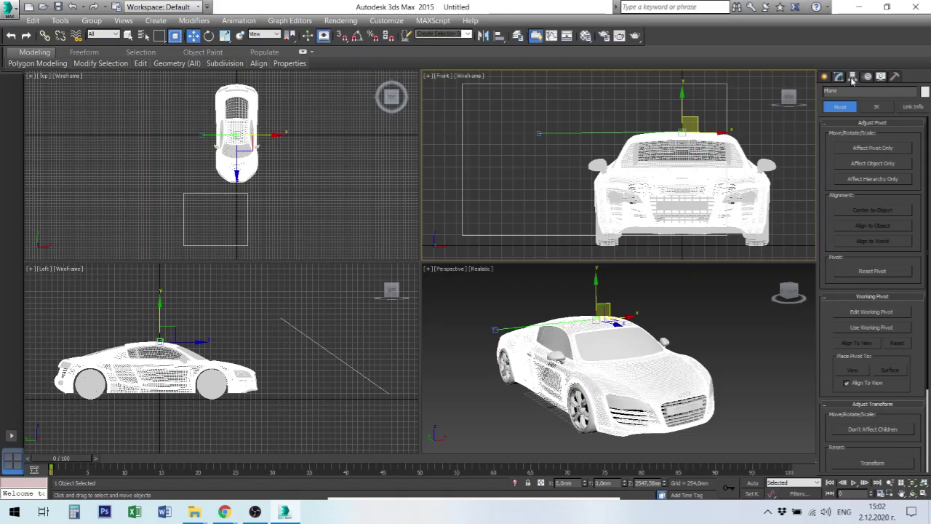
right_click(552, 128)
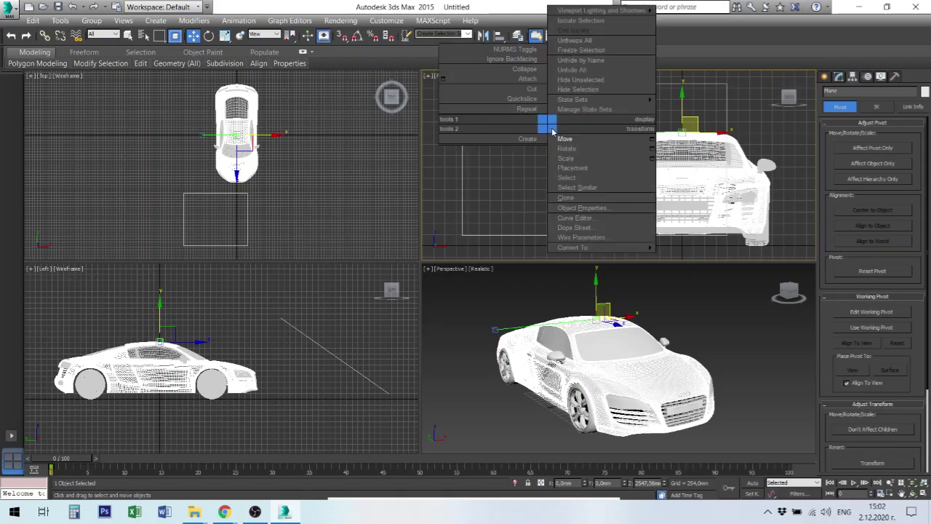
click(516, 173)
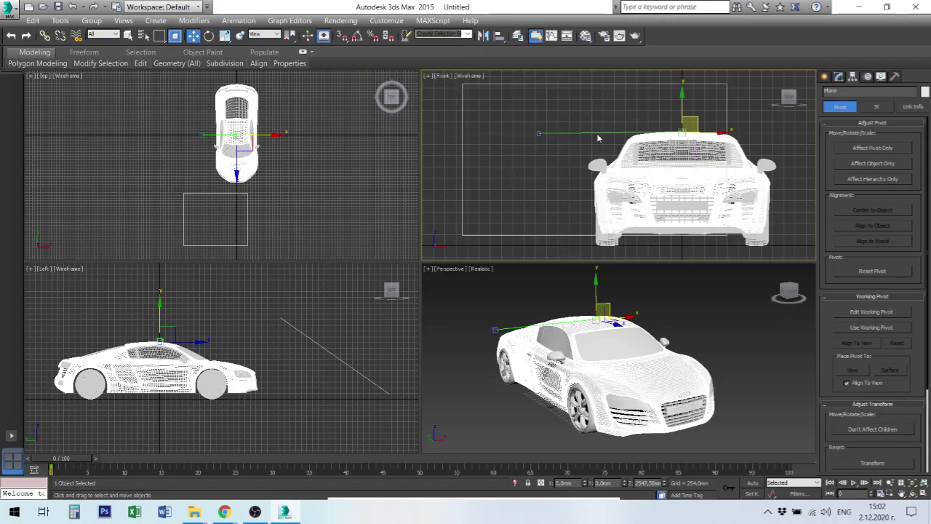
key(Delete)
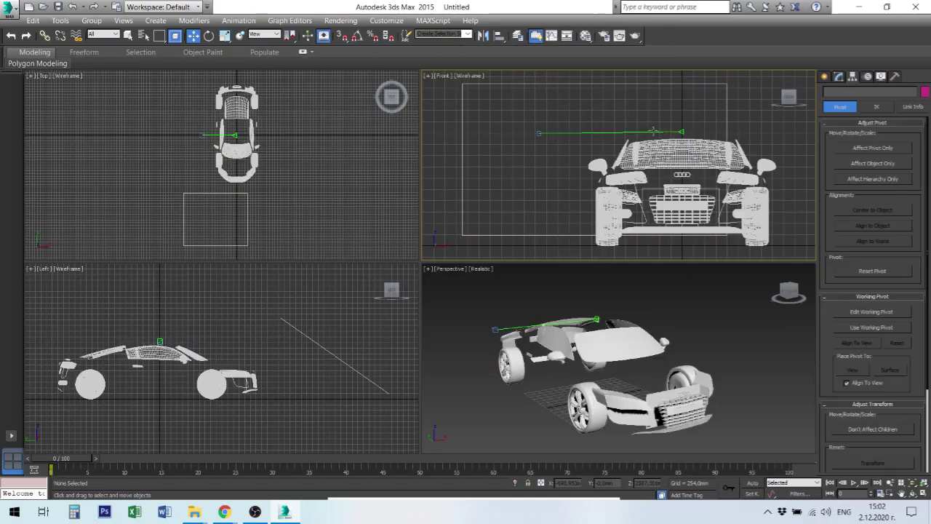
key(ctrl+z)
Delete the rectangular plane Plane.012, Zoom Extents All, and select the car
click(609, 131)
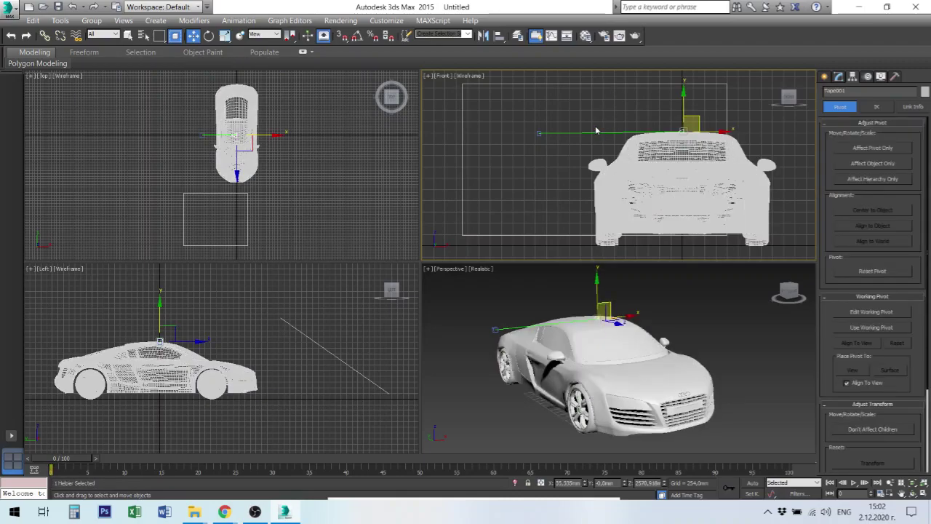
click(600, 126)
click(613, 83)
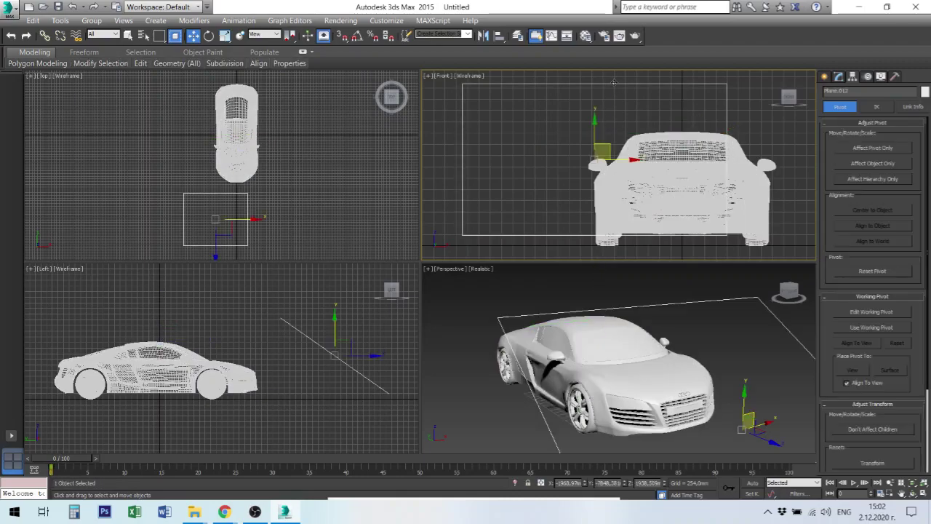
key(Delete)
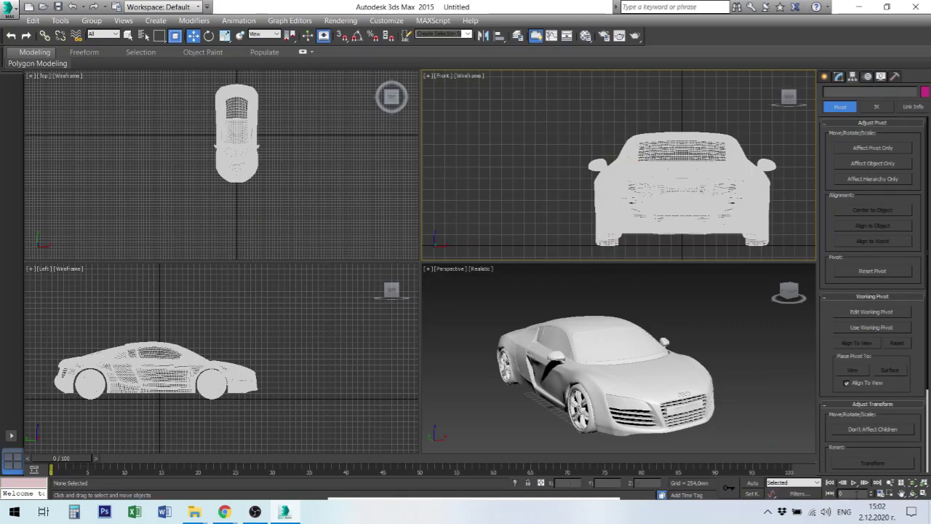
click(924, 483)
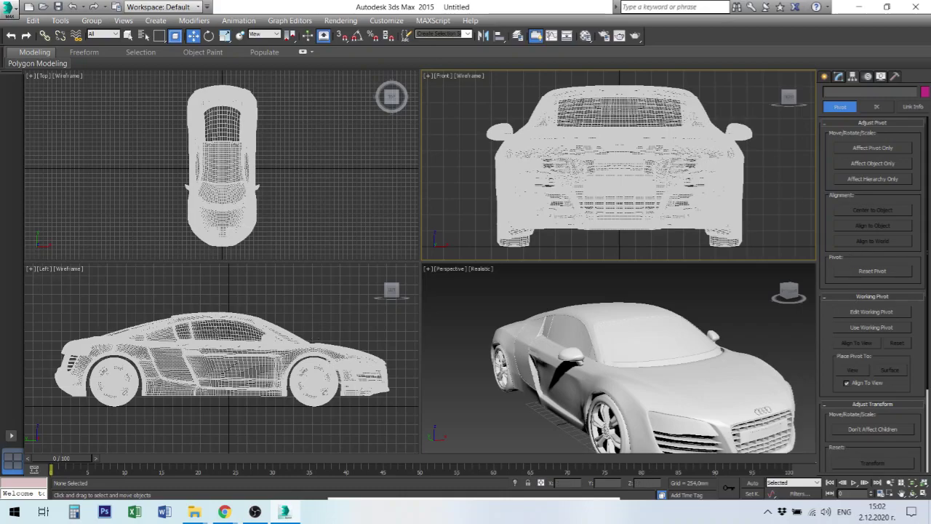
click(235, 314)
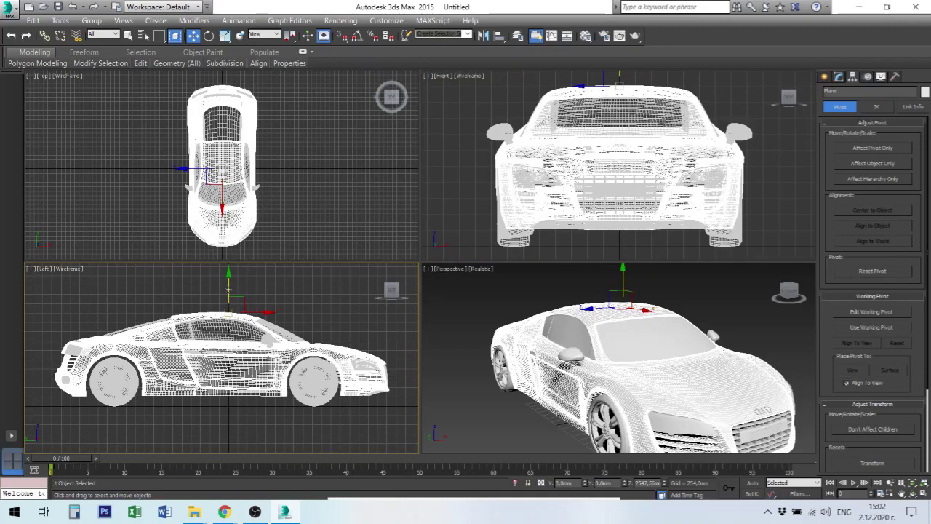
Cancel a trial lift of the car and collapse Working Pivot, Adjust Transform and Skin Pose, leaving Adjust Pivot open
drag(229, 312, 227, 280)
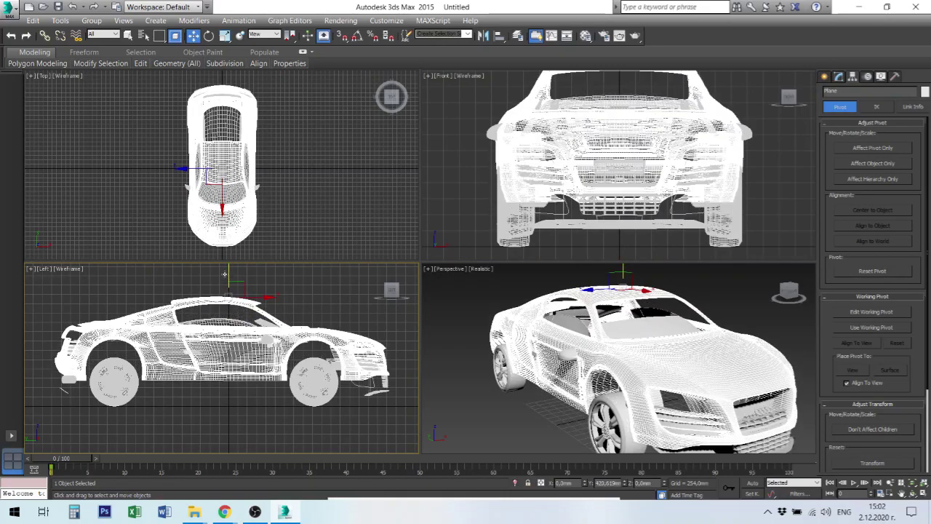
right_click(227, 279)
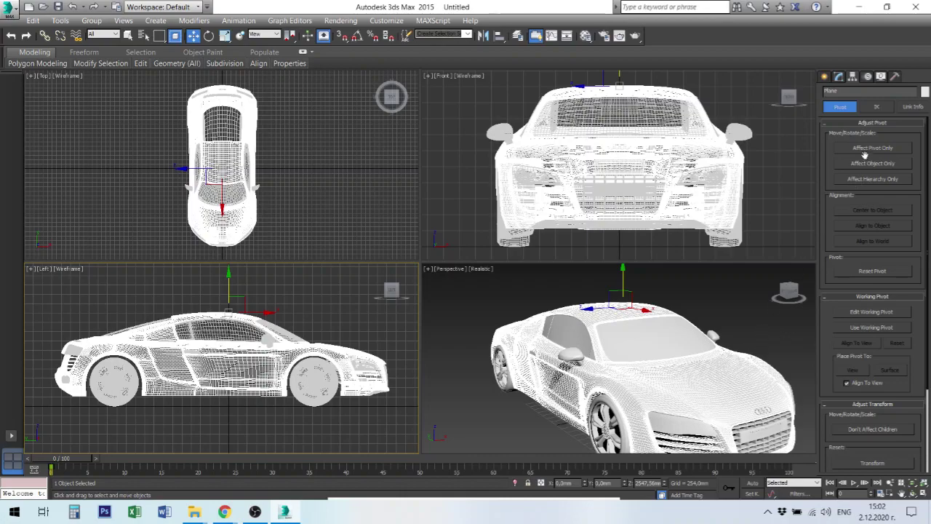
click(828, 125)
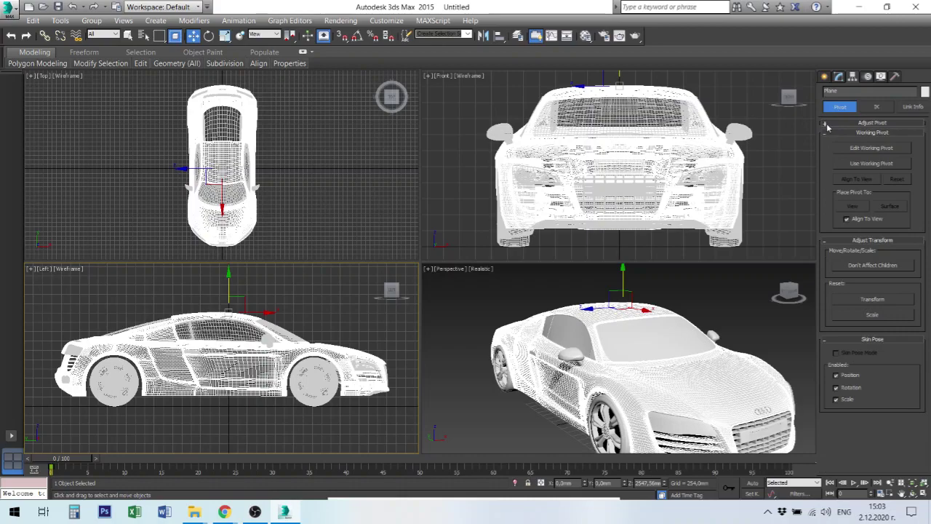
click(827, 133)
click(830, 143)
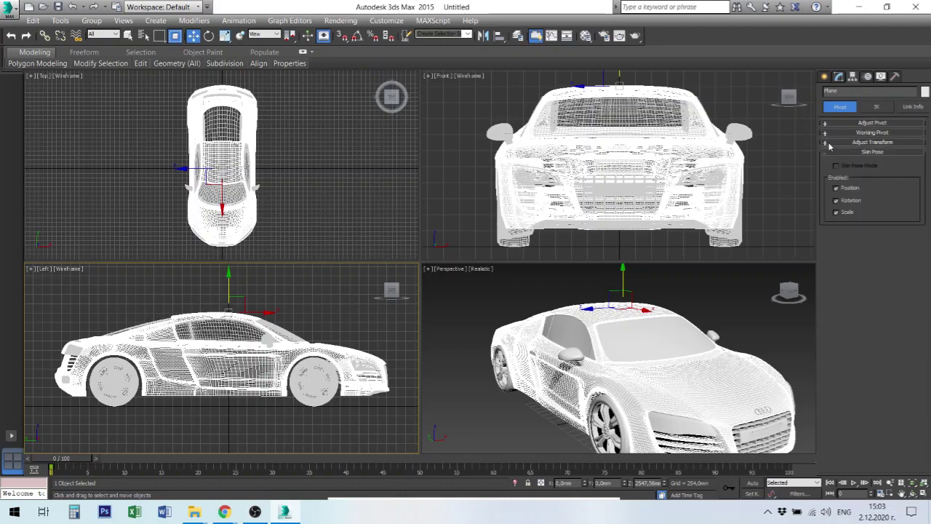
click(827, 153)
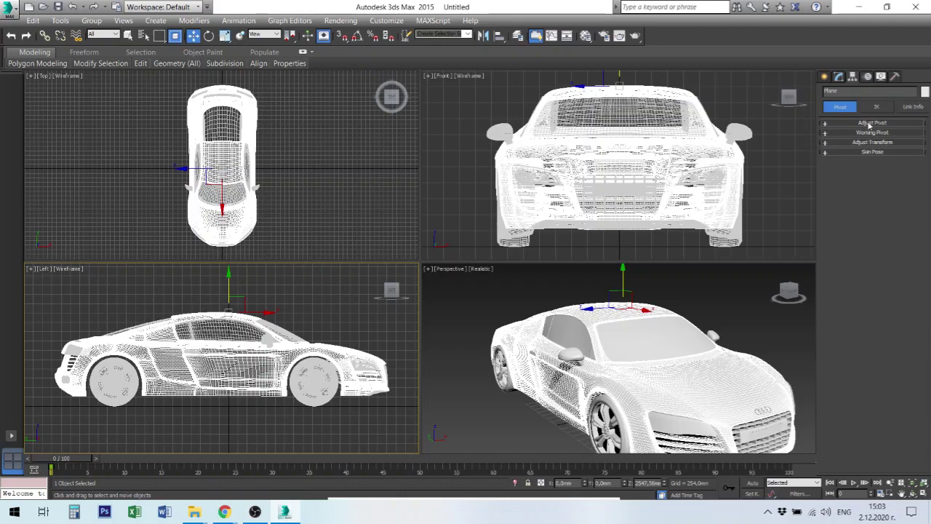
click(826, 125)
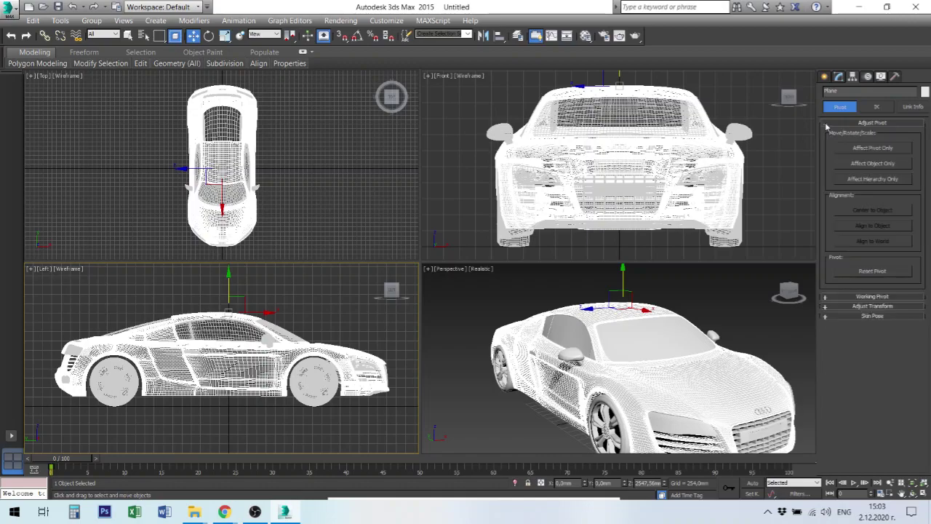
click(885, 150)
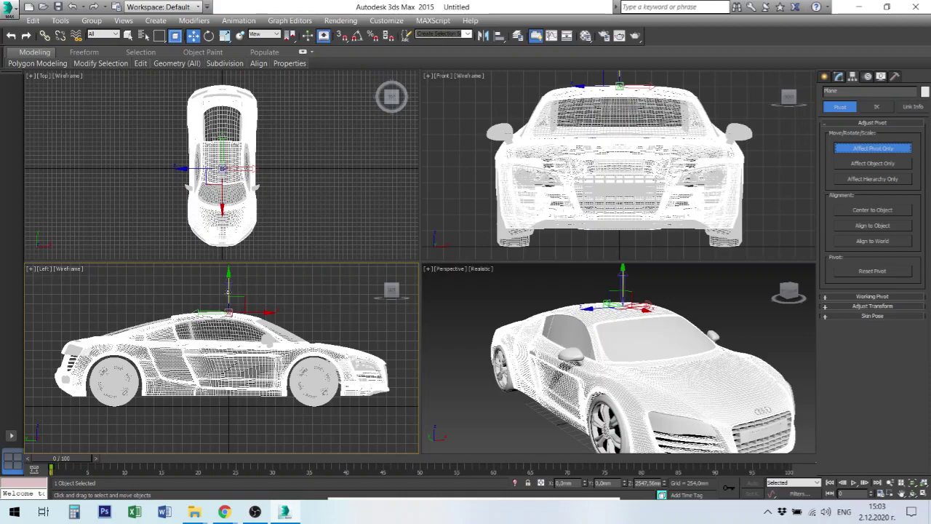
drag(229, 294, 229, 383)
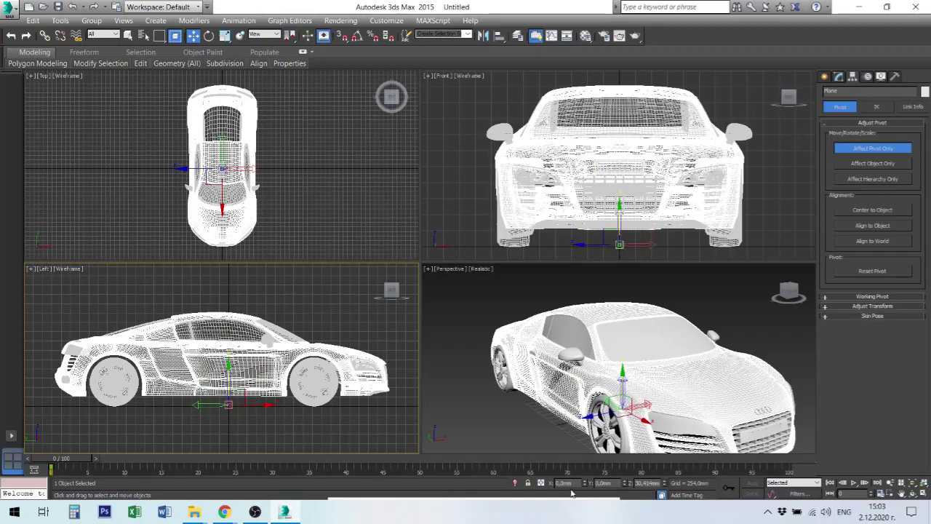
text(0)
key(Return)
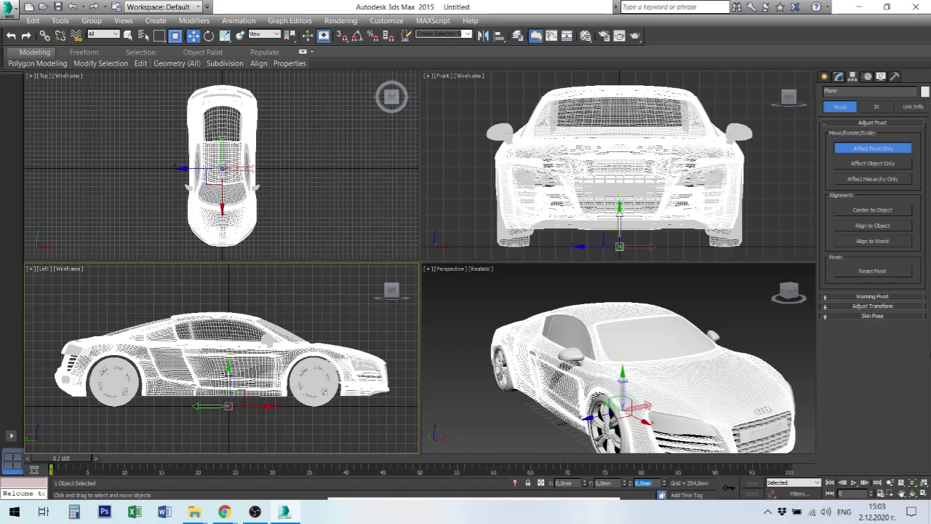
click(890, 148)
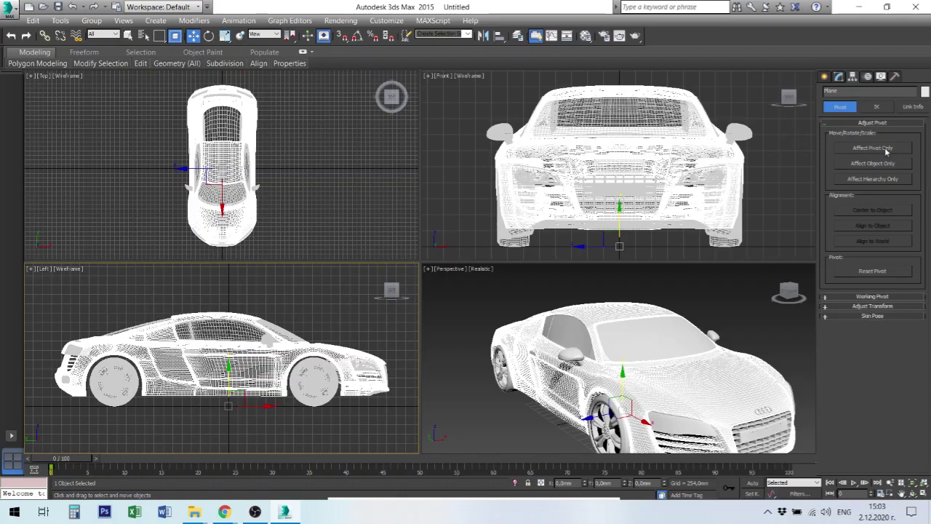
click(887, 151)
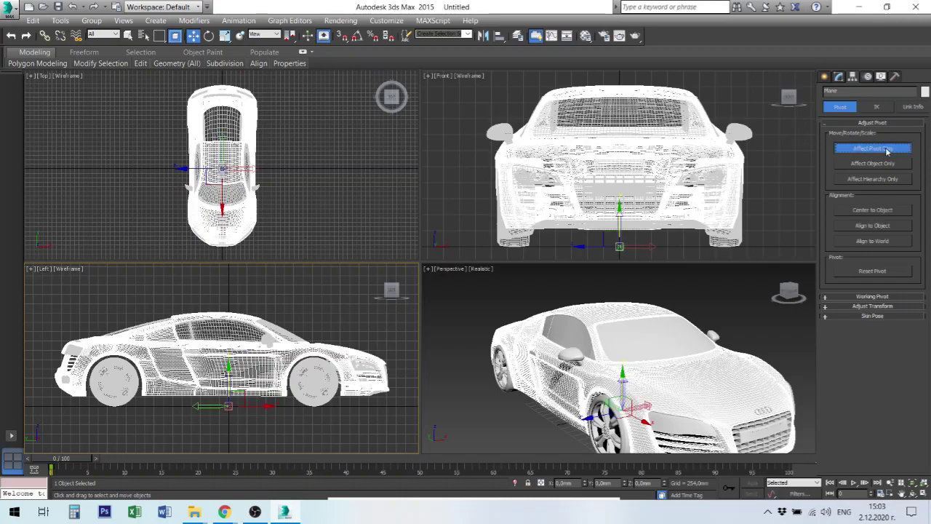
click(877, 211)
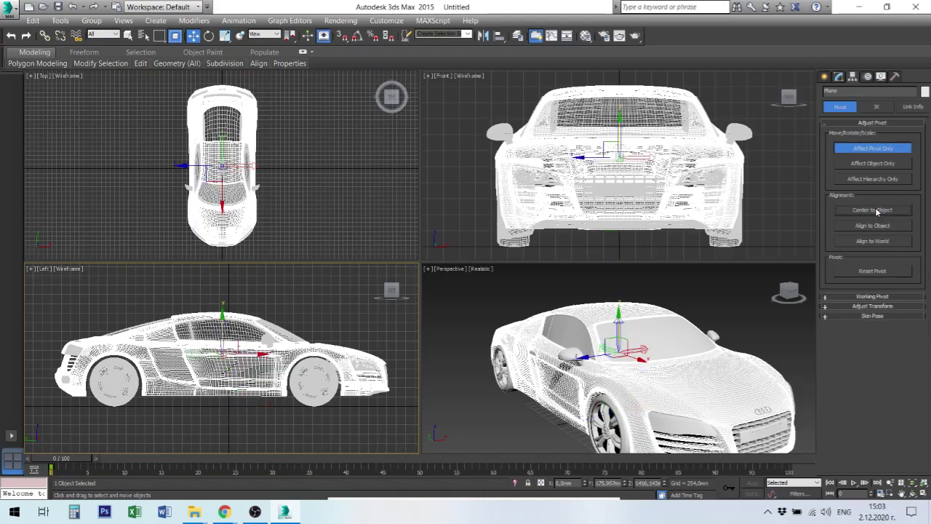
click(889, 228)
click(884, 243)
click(877, 274)
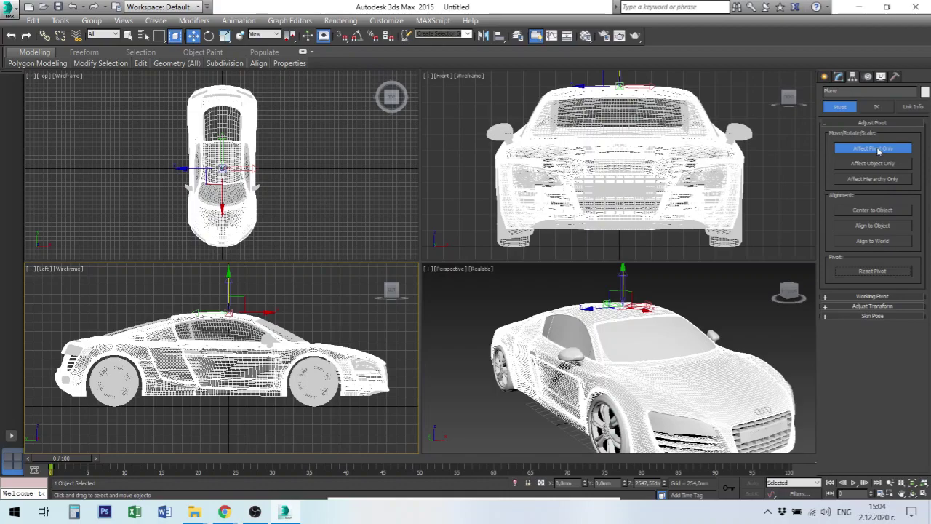
click(878, 149)
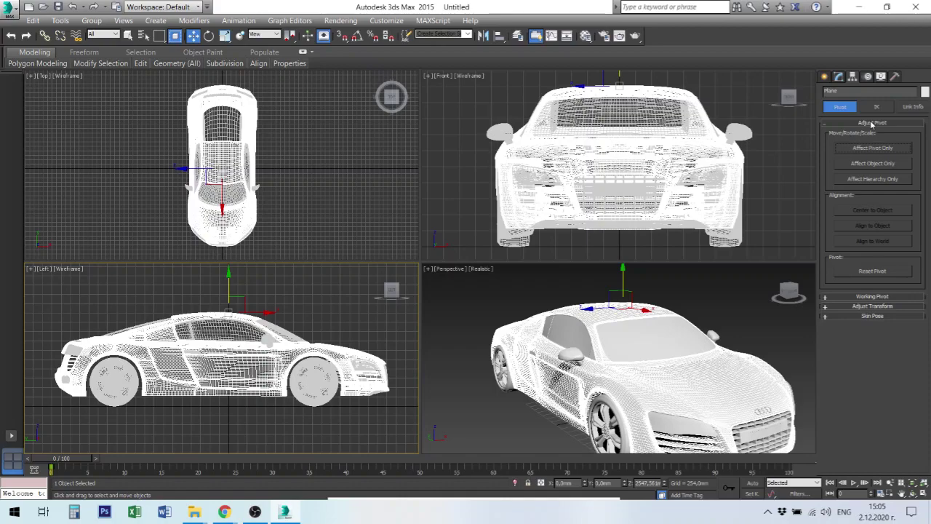
Box-select the car's 22 parts in the Top viewport and group them as Group001
click(286, 218)
drag(296, 246, 154, 75)
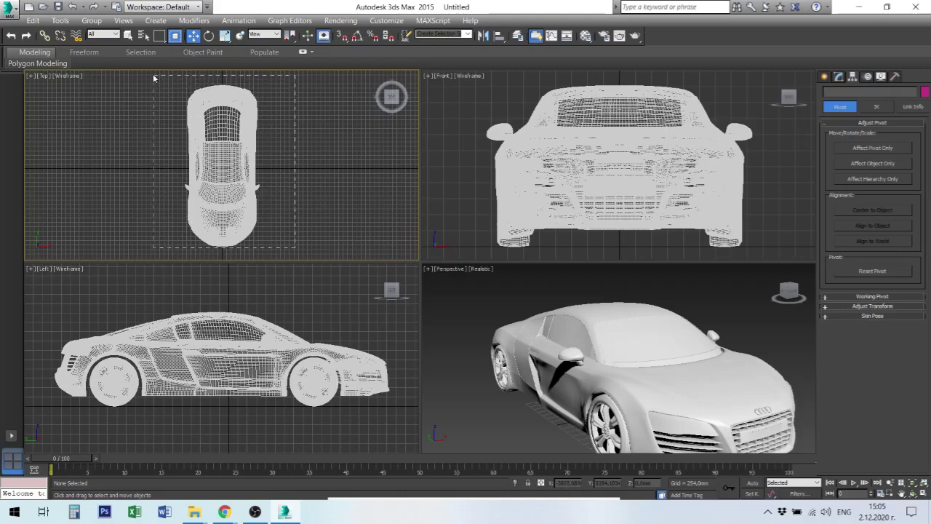
click(92, 20)
click(106, 35)
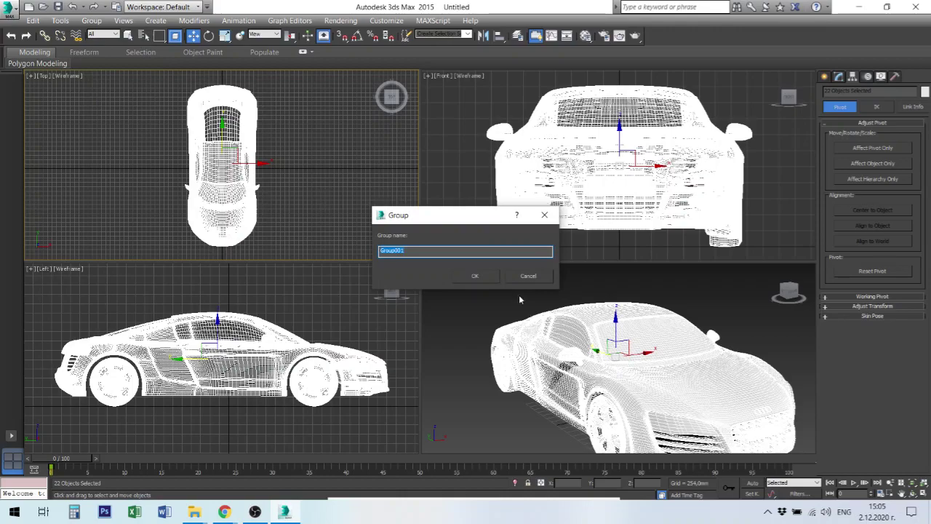
click(480, 276)
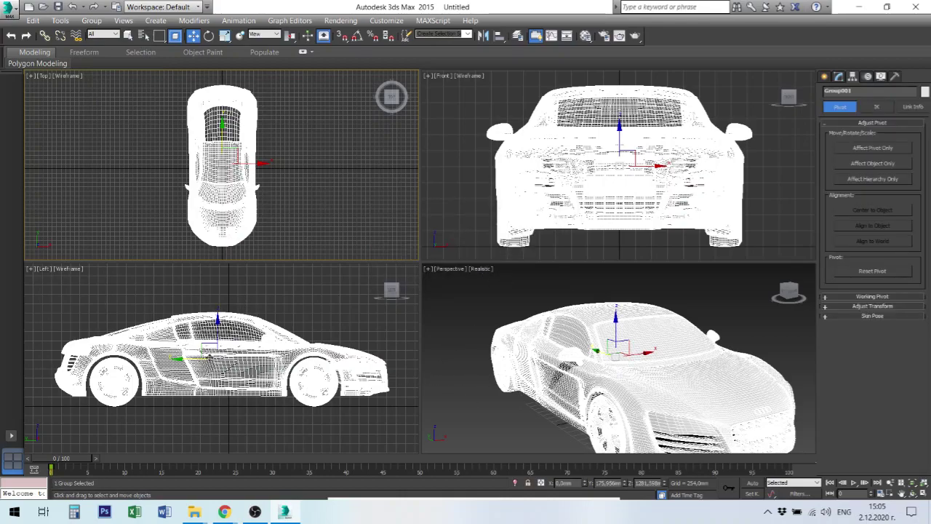
With Affect Pivot Only on, drag Group001's pivot down toward the car's base
click(866, 150)
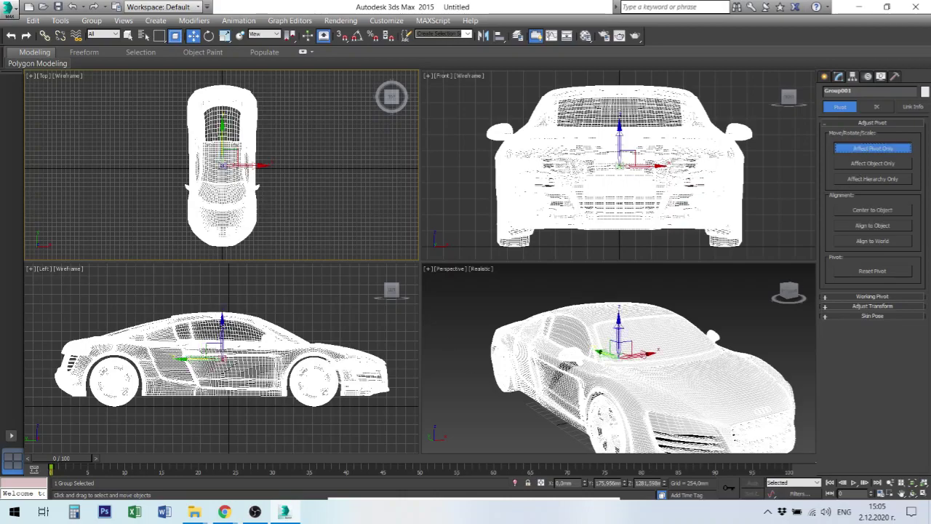
mouse_move(215, 323)
mouse_down()
mouse_move(222, 288)
mouse_move(223, 373)
mouse_up()
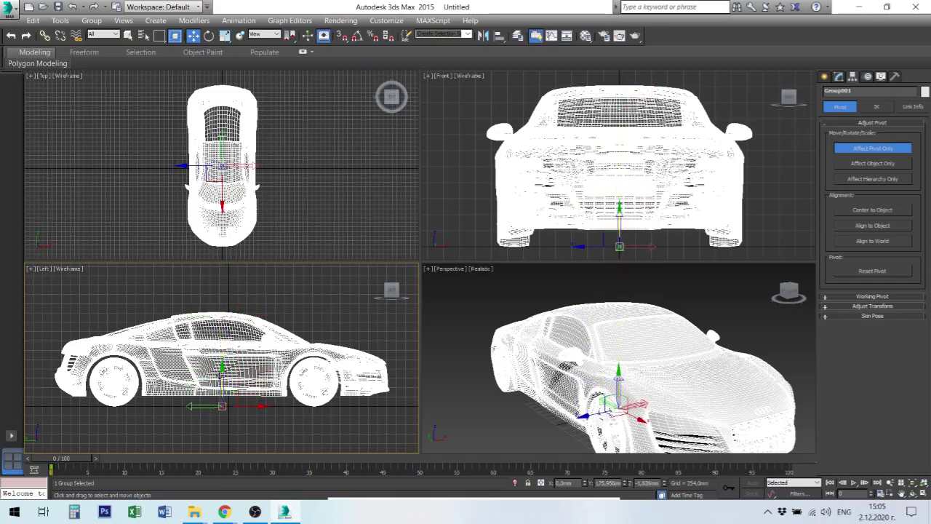
drag(252, 406, 253, 430)
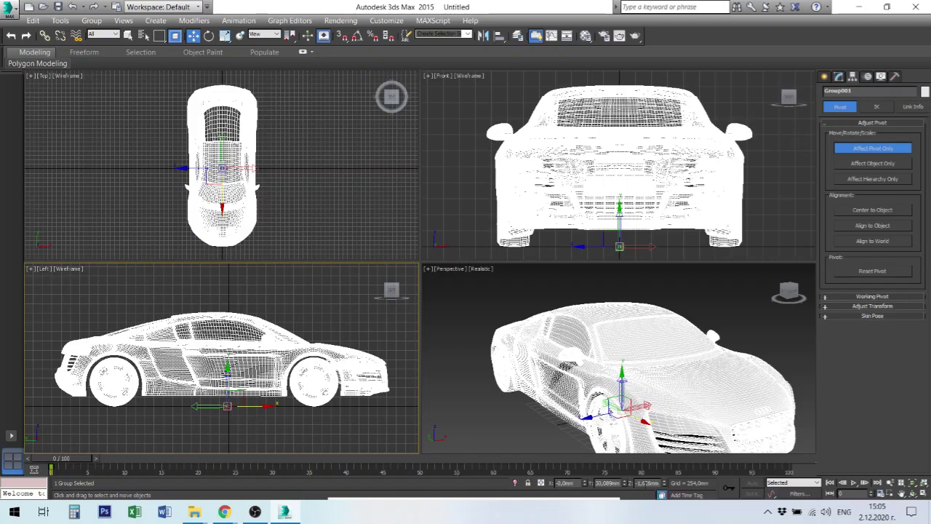
Set the pivot's Z to -0 and Y to 0, then turn Affect Pivot Only off
double_click(648, 482)
text(-0)
double_click(607, 482)
click(596, 483)
text(0)
key(Return)
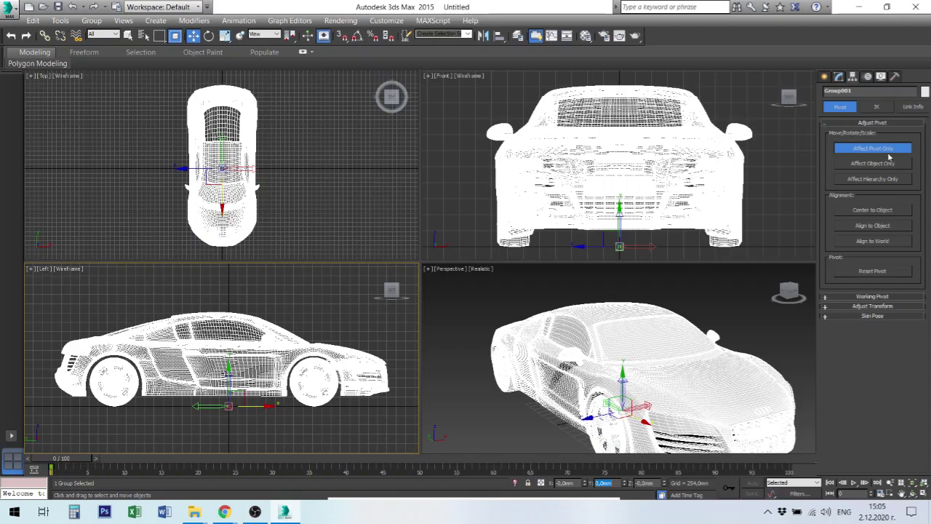
click(888, 152)
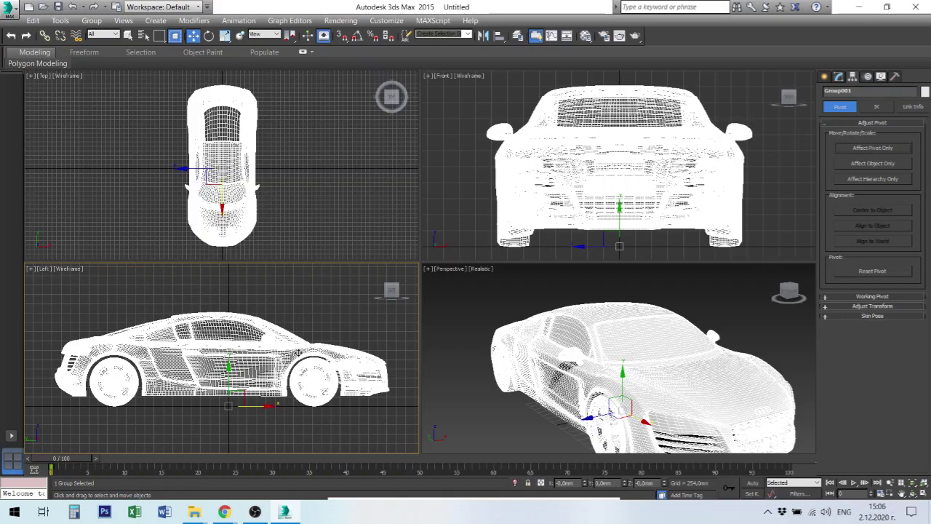
Ungroup the car, reselect all its parts in the Left viewport, and regroup them as Group001
click(92, 20)
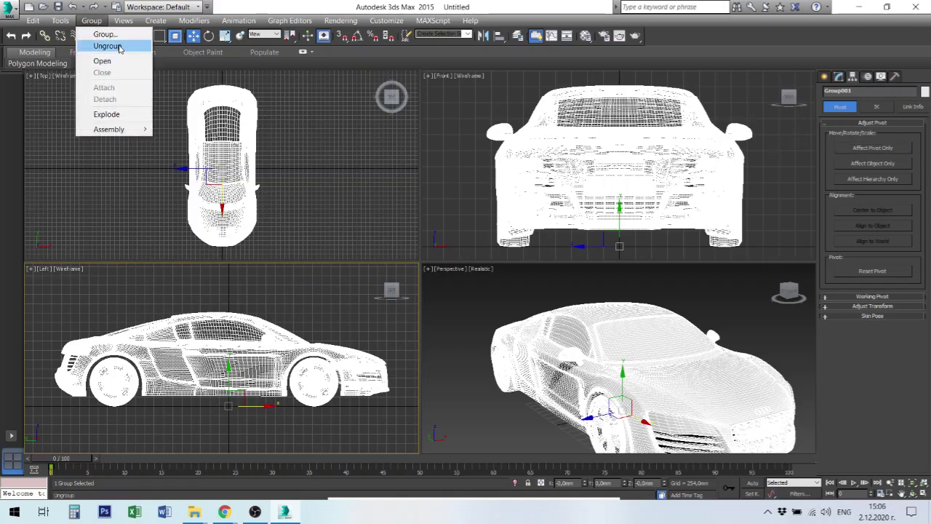
click(110, 46)
click(327, 325)
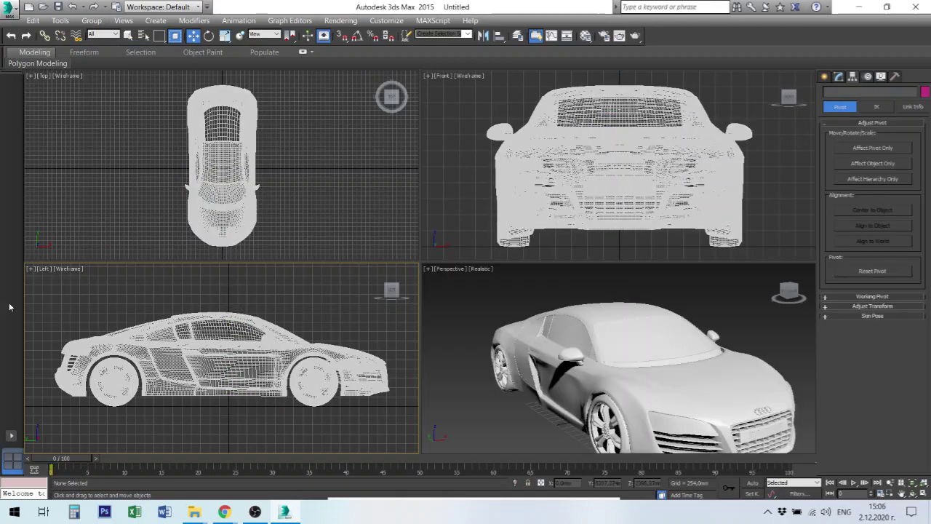
drag(38, 285, 408, 444)
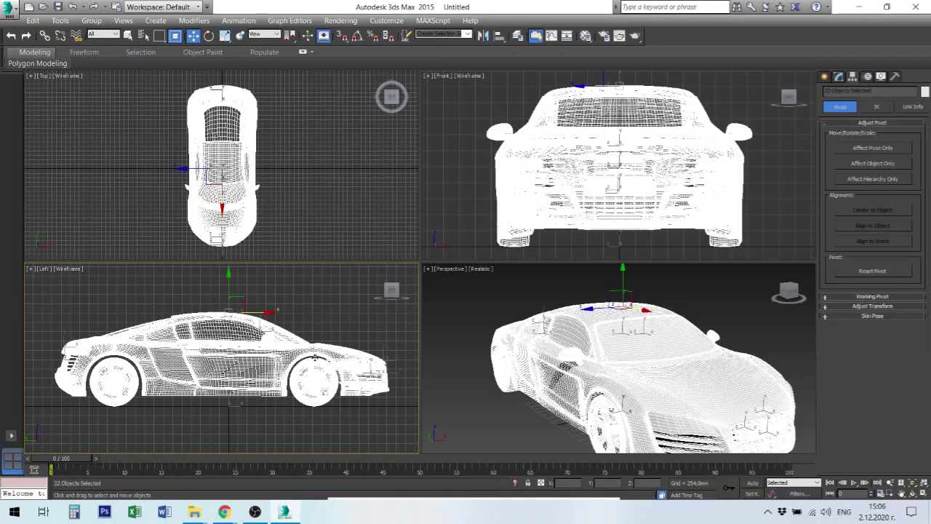
click(92, 20)
click(99, 34)
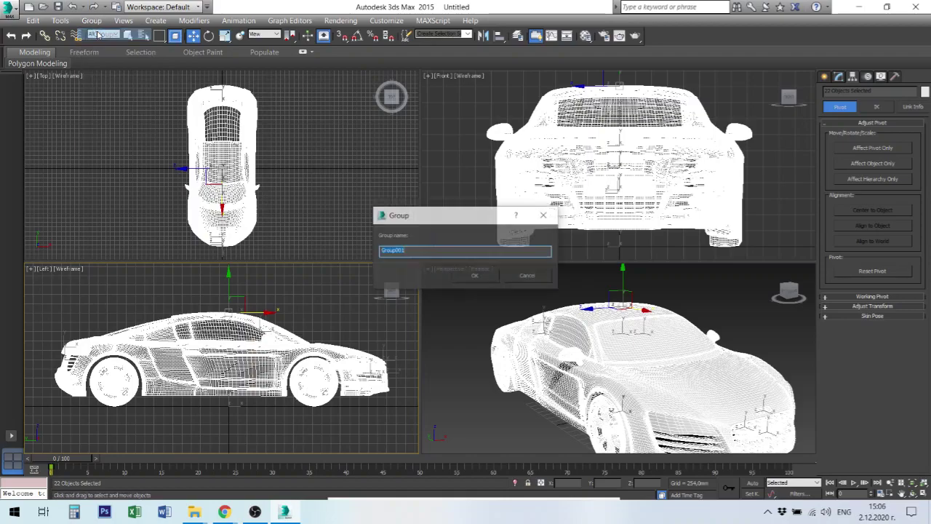
click(474, 276)
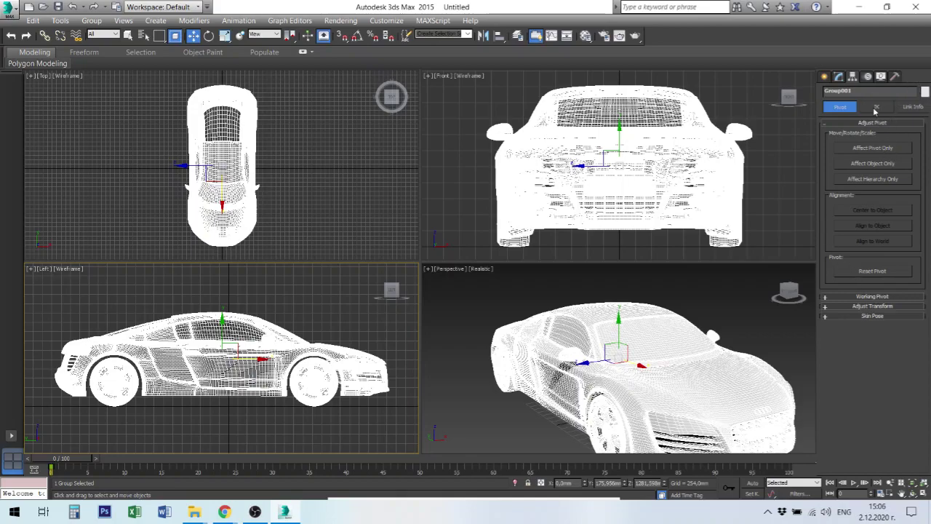
Cycle the Hierarchy panel through Link Info, IK and Pivot, ending on the IK settings
click(914, 108)
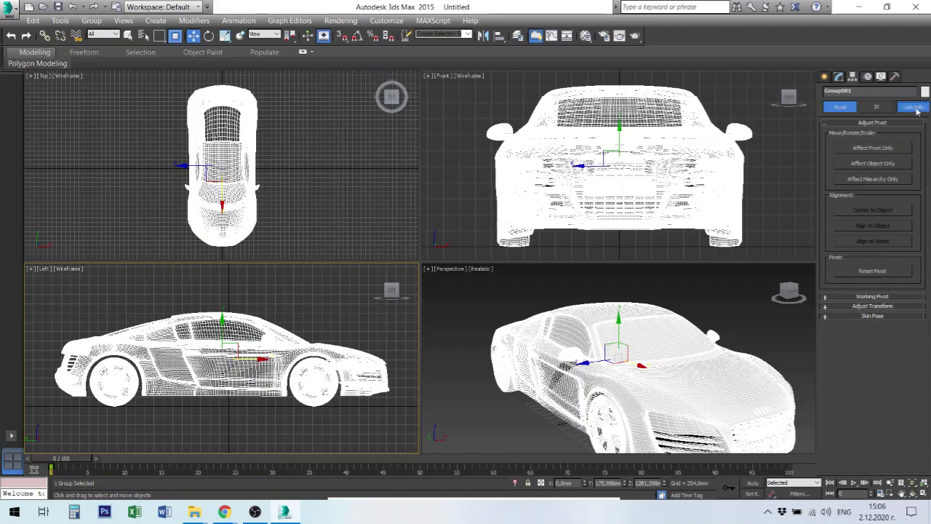
click(880, 110)
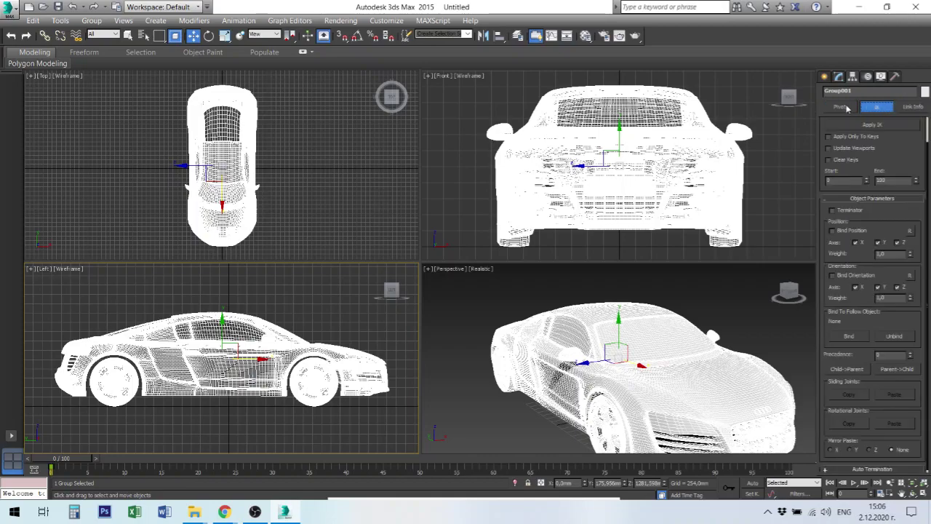
click(846, 108)
click(879, 107)
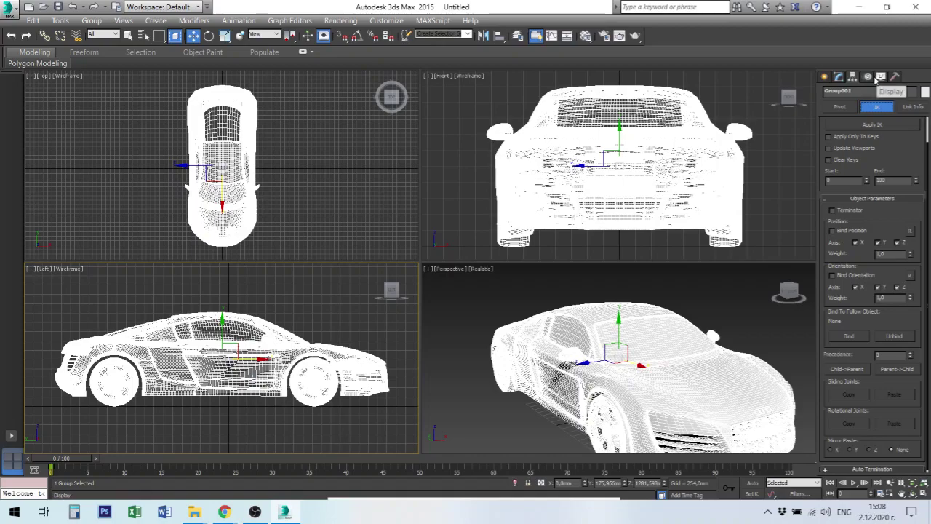
Collapse the Motion panel's PRS Parameters and both Key Info rollouts, then show the Display panel
click(868, 77)
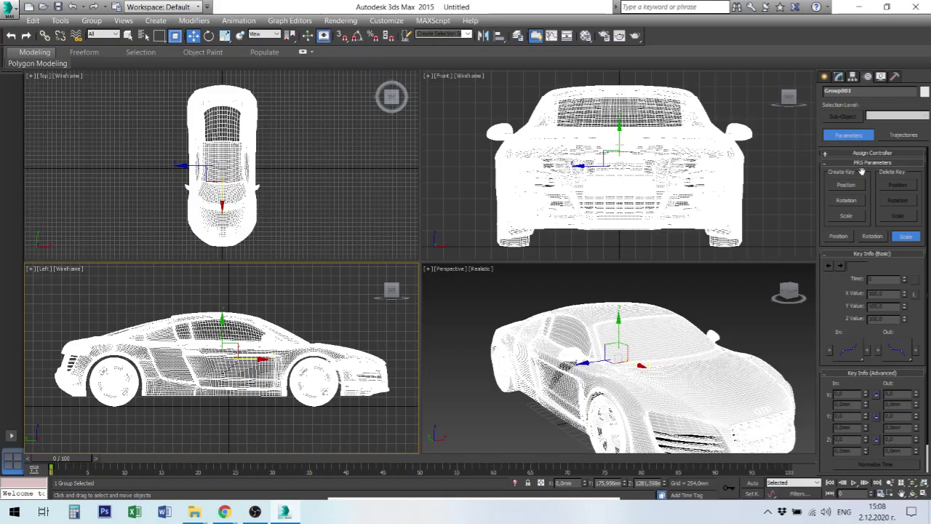
click(827, 165)
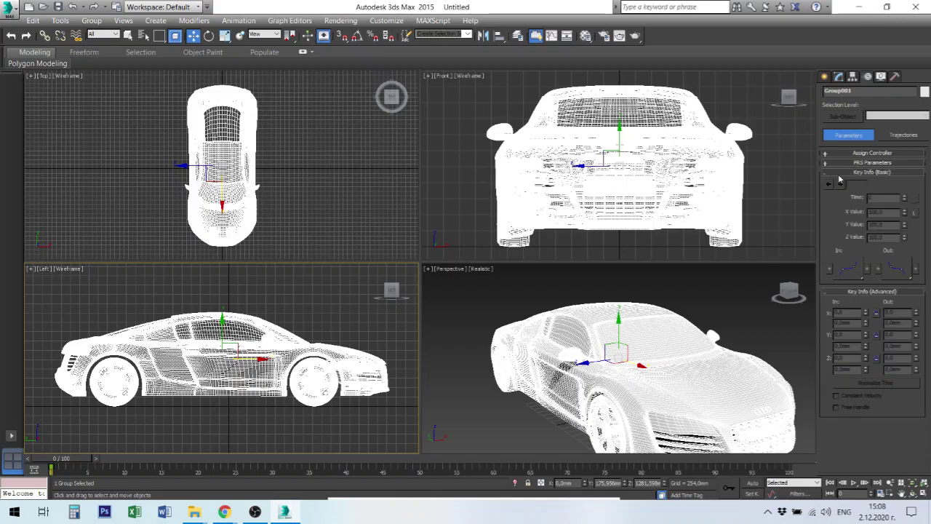
click(826, 173)
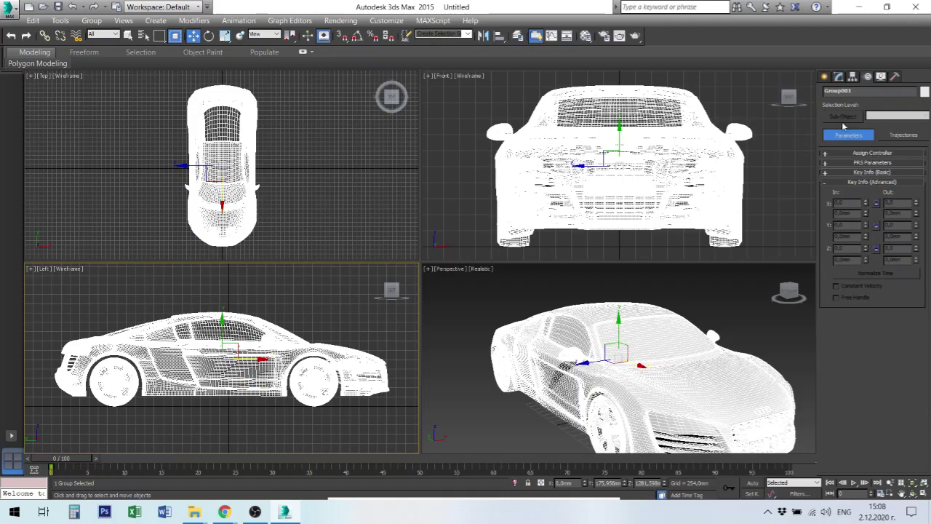
click(827, 183)
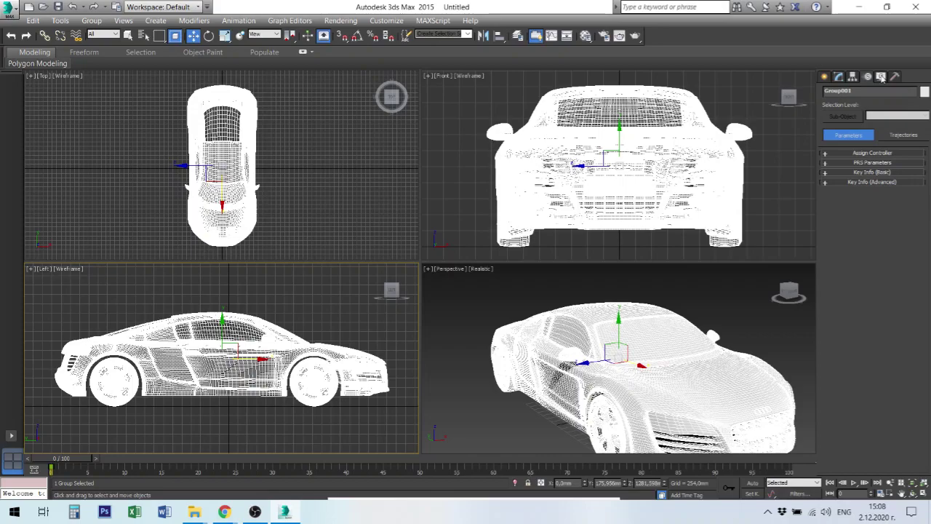
click(882, 77)
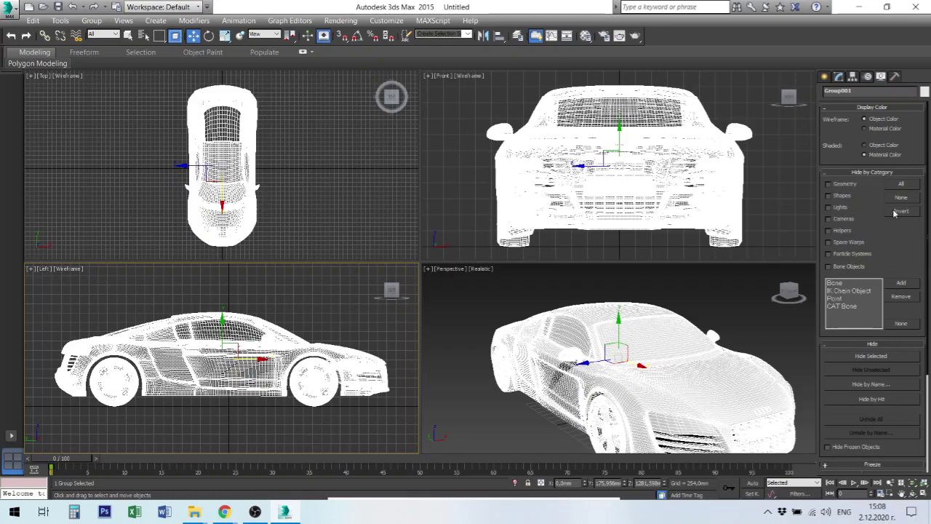
Collapse the Hide by Category and Hide rollouts and switch to the Utilities panel
click(827, 173)
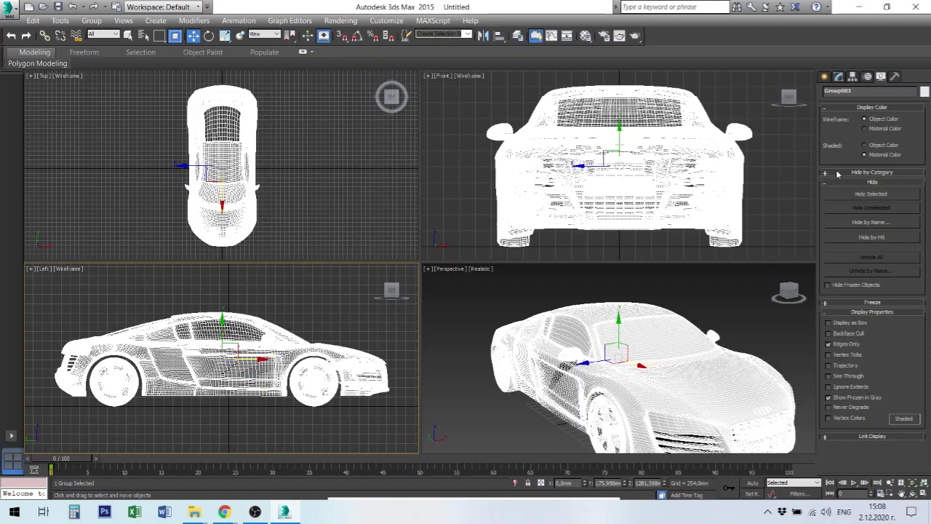
click(827, 182)
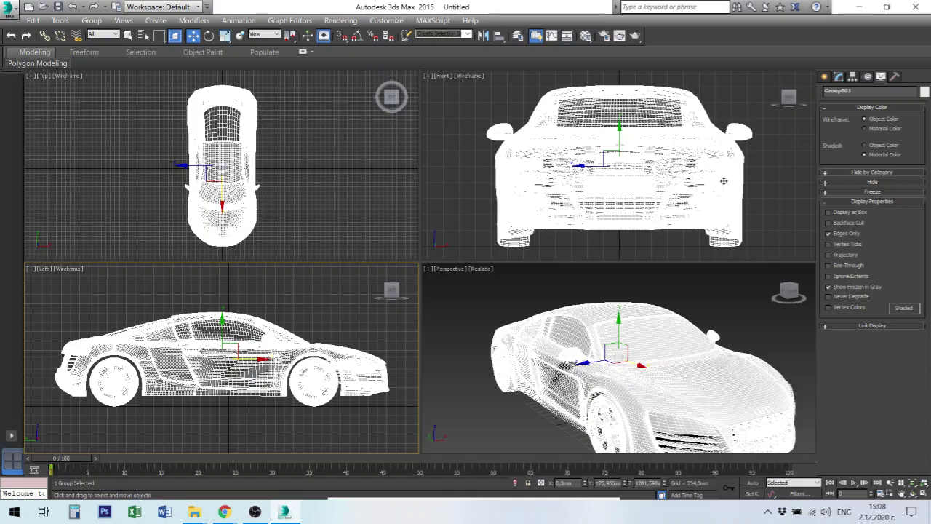
click(897, 80)
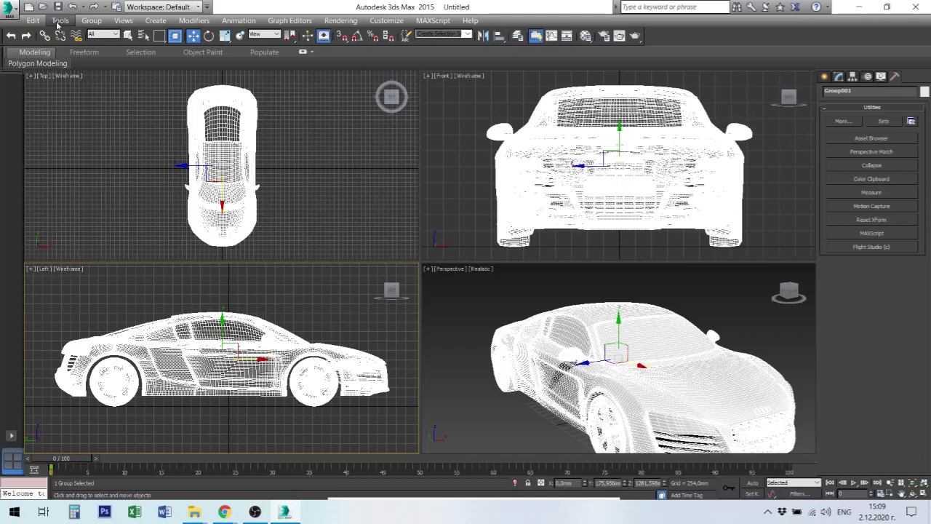
click(34, 22)
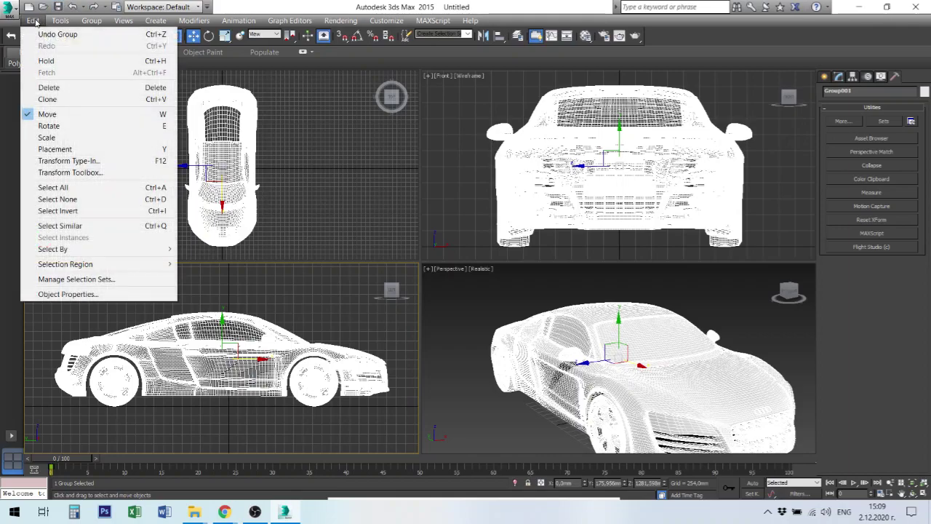
click(16, 15)
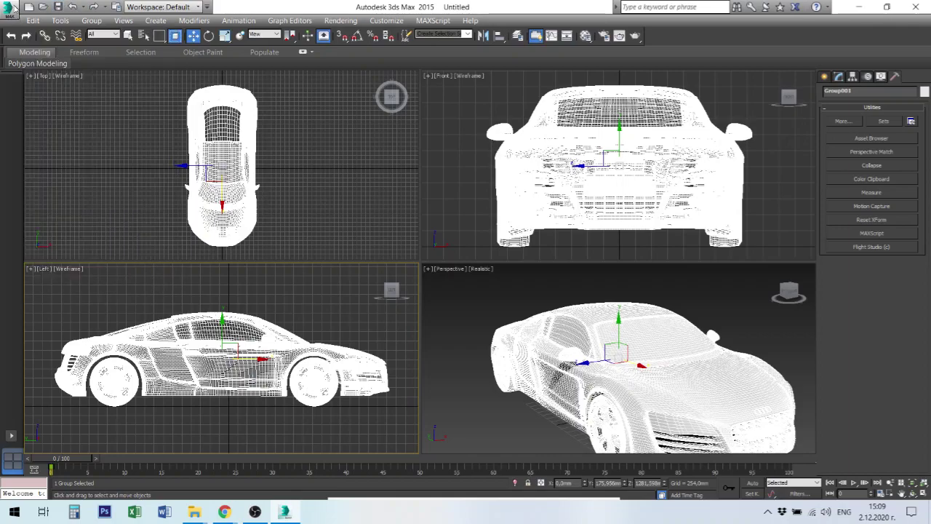
click(13, 9)
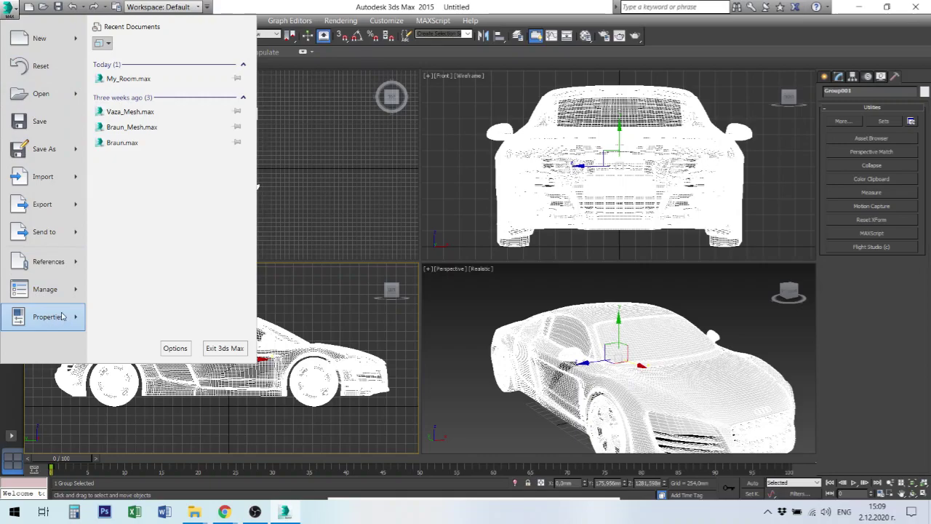
click(50, 318)
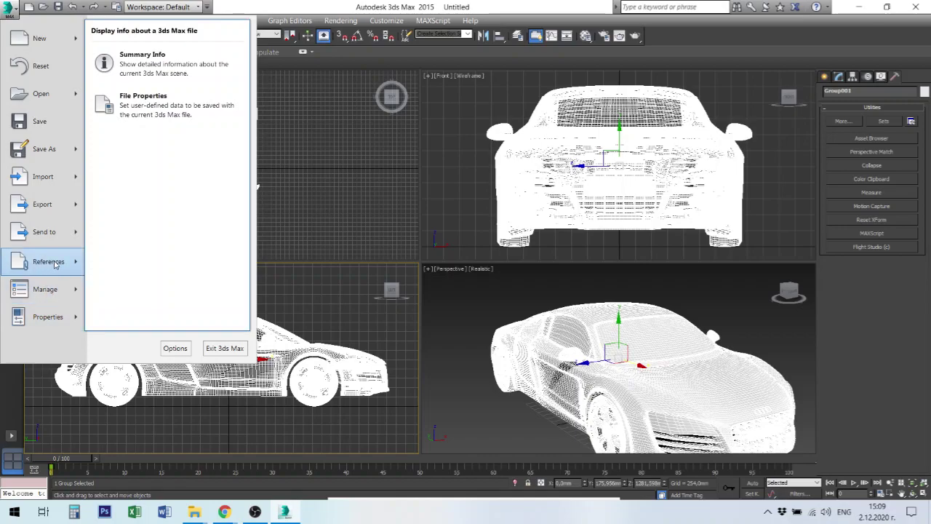
click(44, 237)
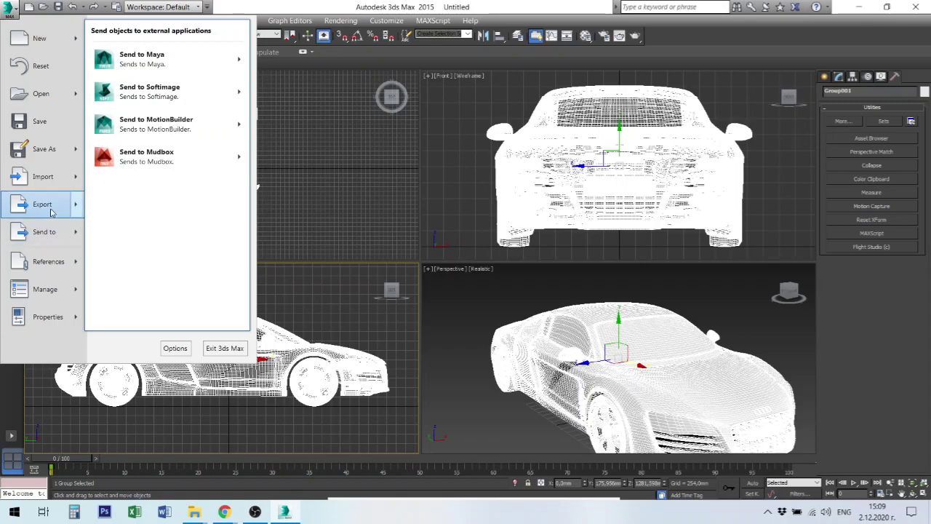
click(43, 208)
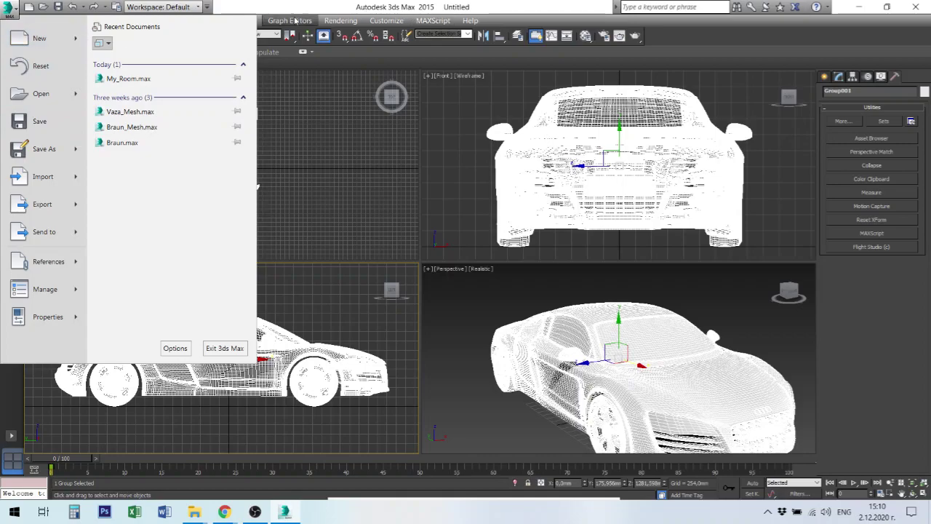
click(665, 21)
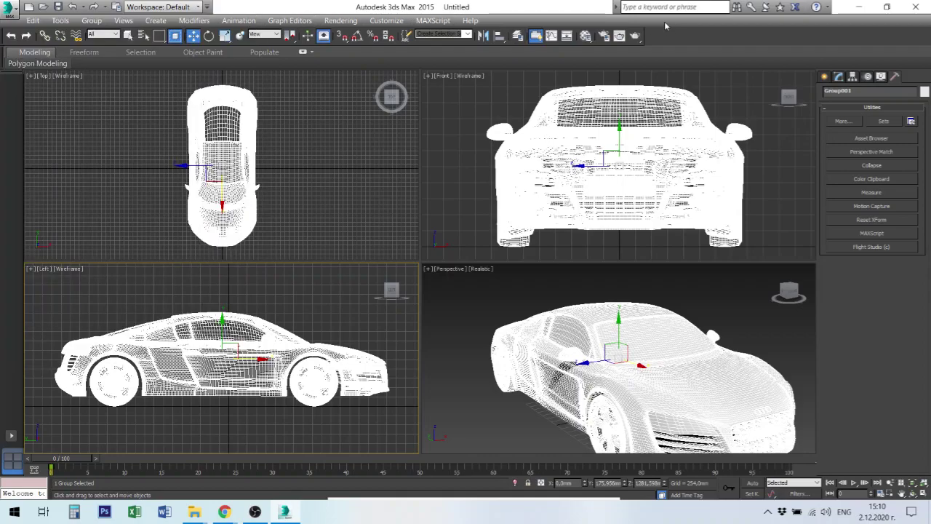
Open the Edit menu to begin touring the menu bar
click(33, 21)
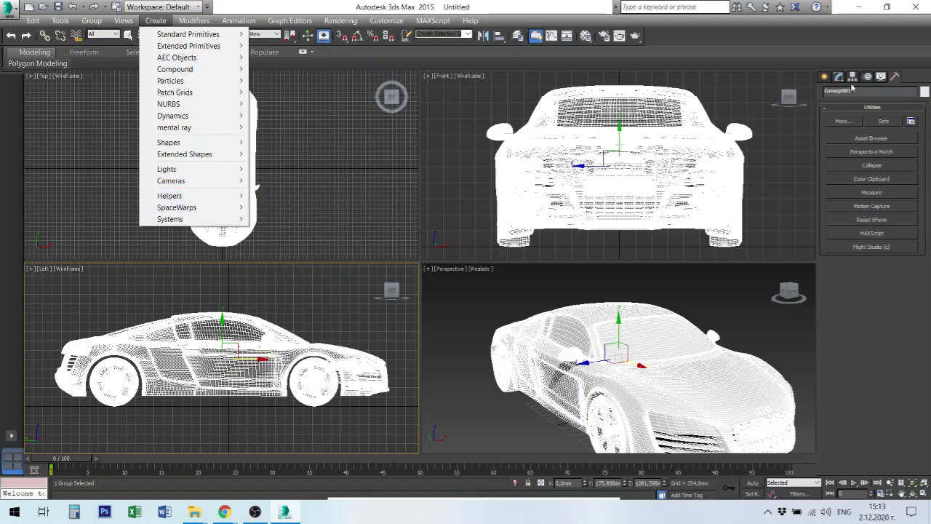
Show the Create panel and open the Modifiers menu
click(824, 76)
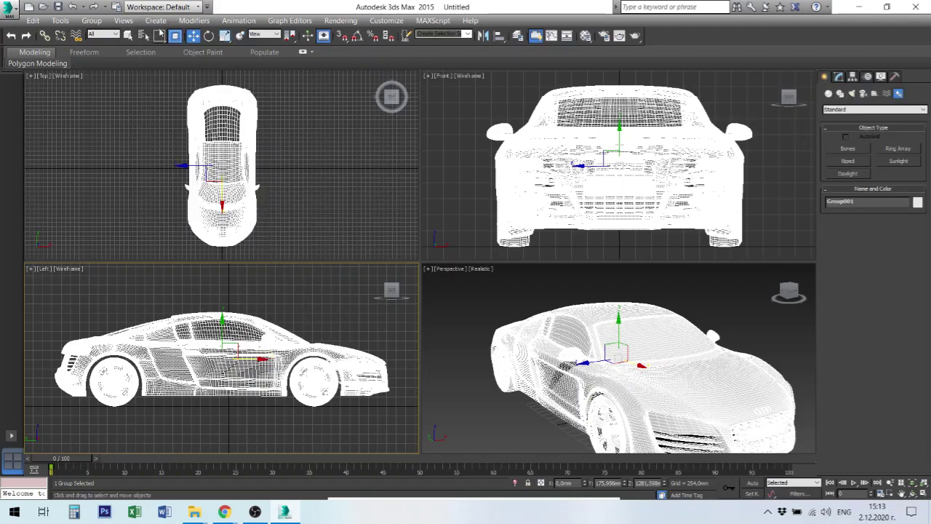
click(193, 21)
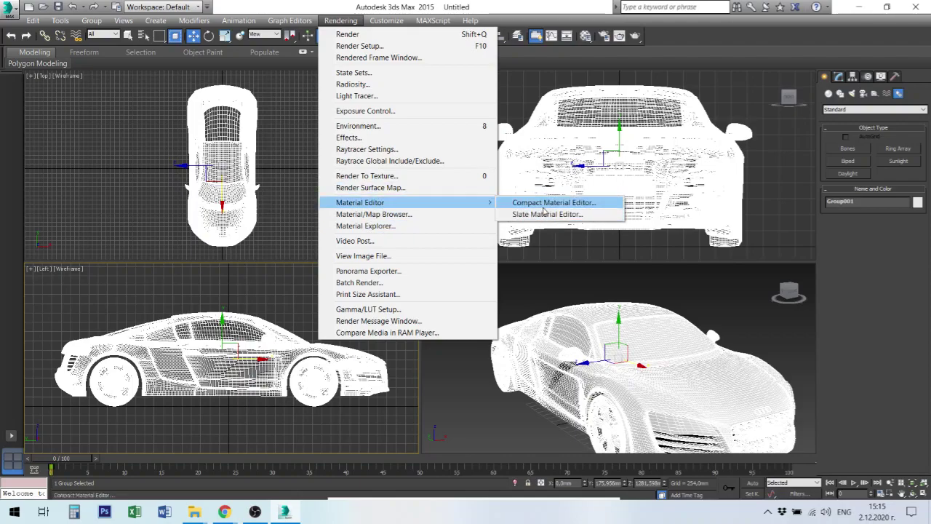
mouse_move(470, 20)
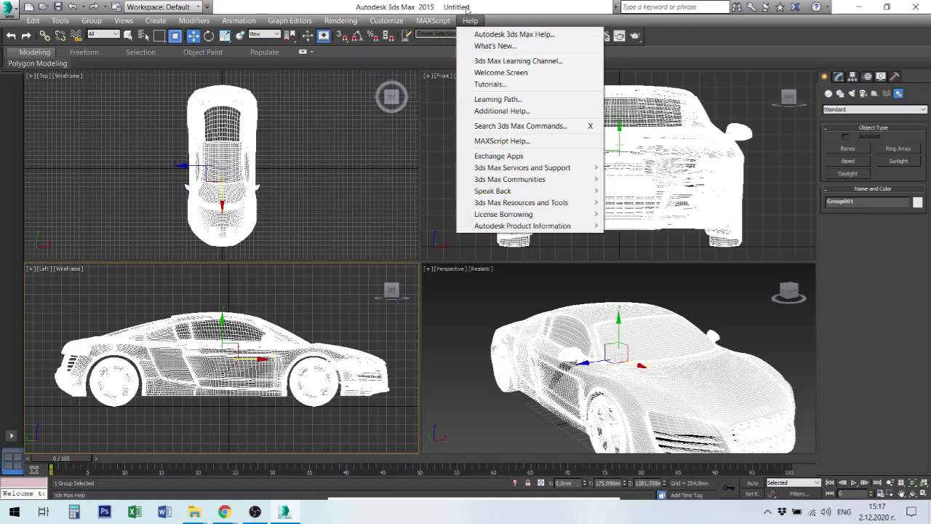
Close Help, minimize the ribbon, and view the Object Paint, Populate and Modeling tabs
click(693, 21)
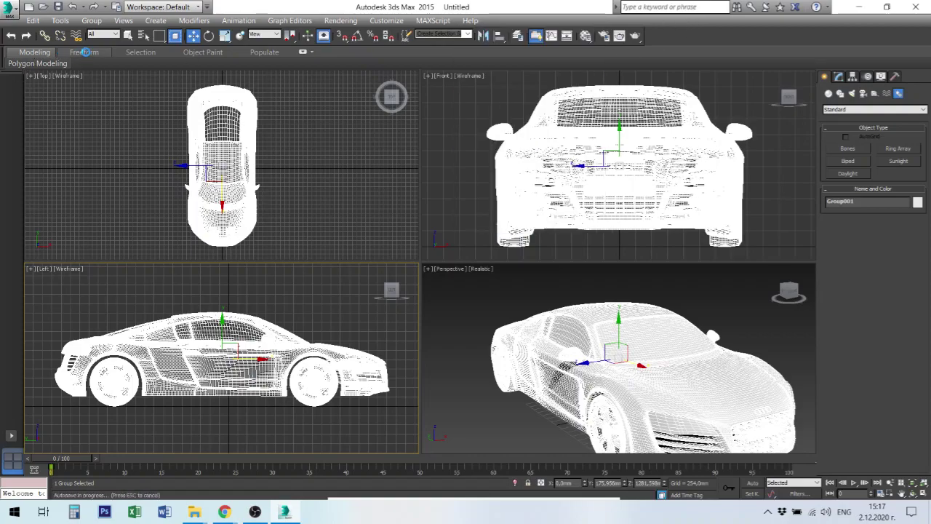
double_click(101, 57)
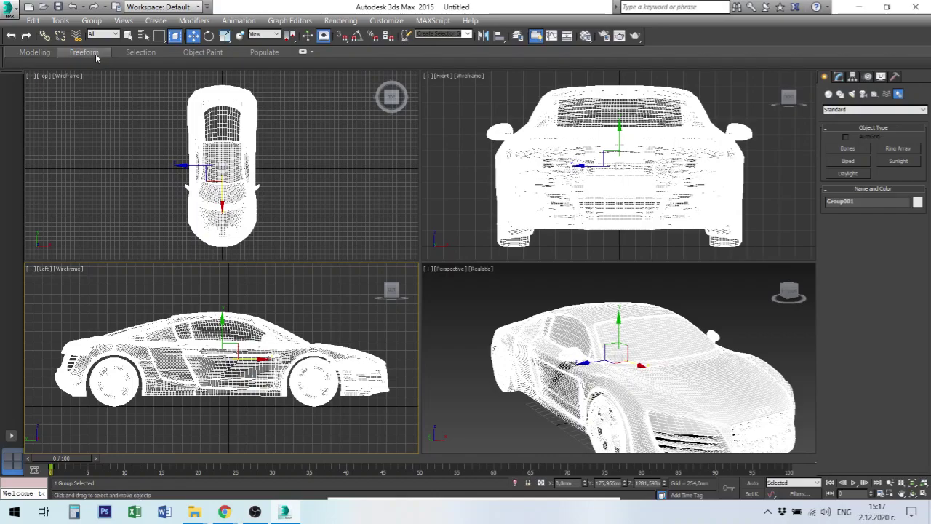
click(202, 54)
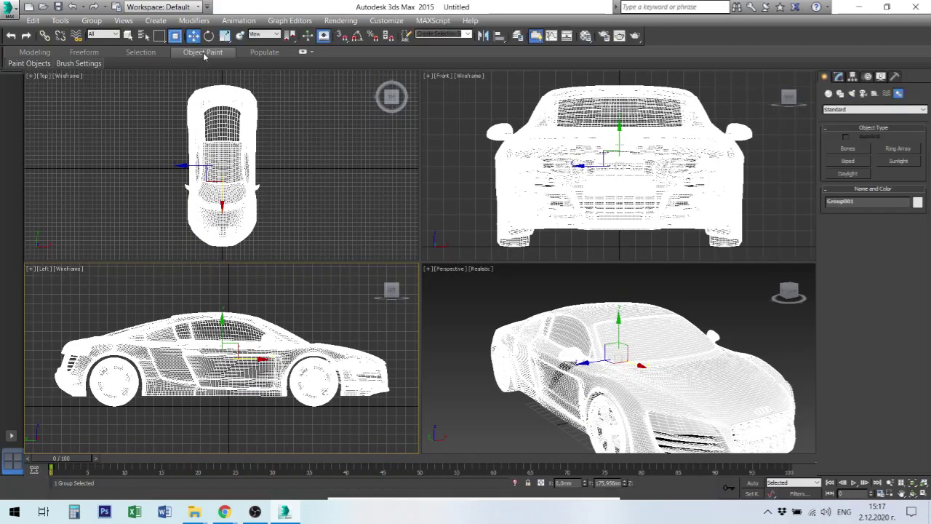
click(265, 54)
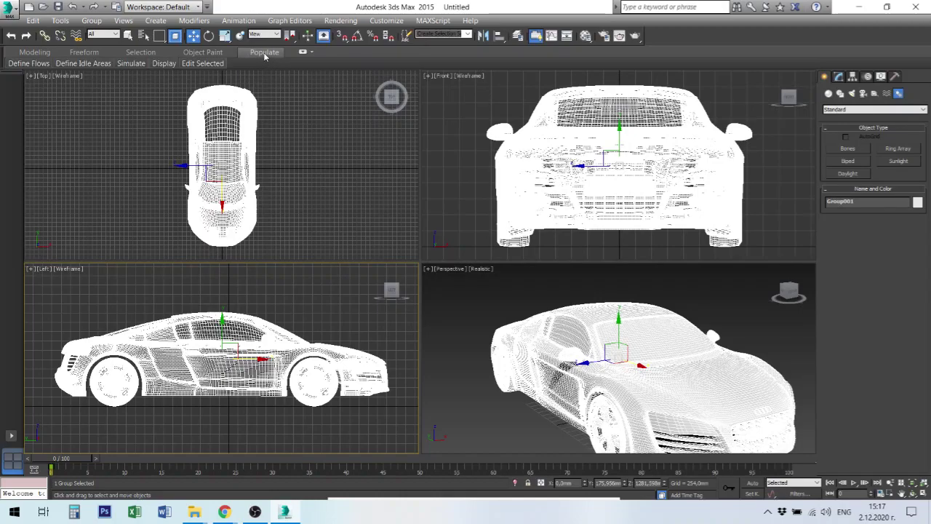
click(34, 53)
mouse_move(38, 63)
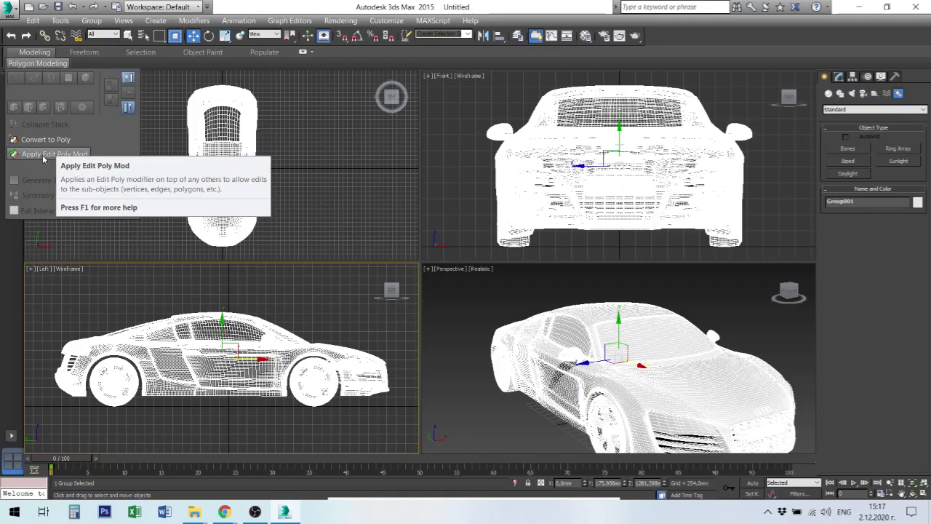
Close the Polygon Modeling panel and deselect Group001 in the Top viewport
click(44, 156)
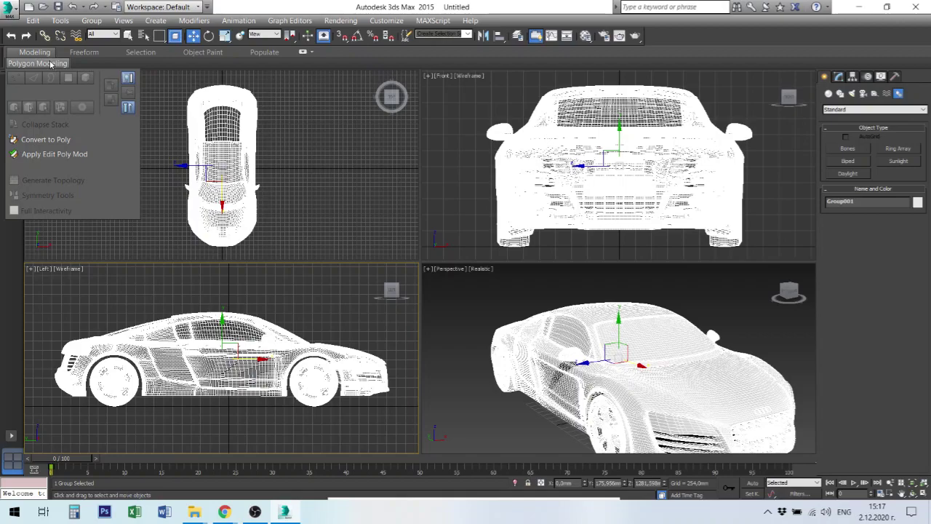
click(346, 143)
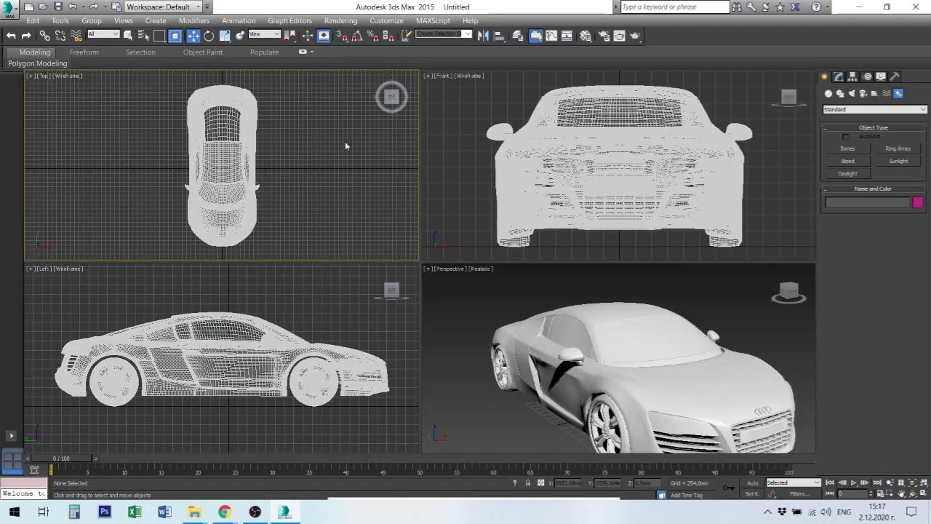